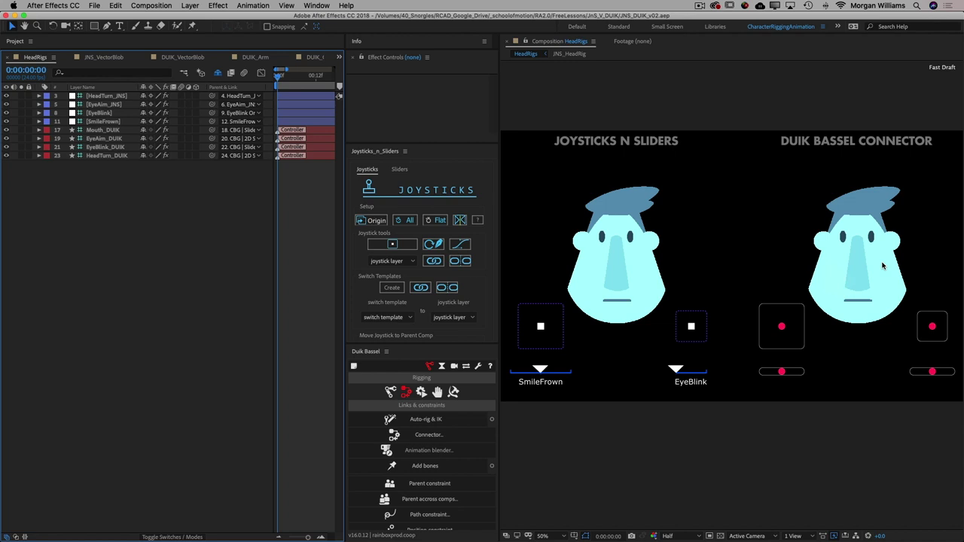
Preview the head turn on both rigs with the head-turn controllers, then undo it
{"action": "mouse_move", "coordinate": [541, 331]}
{"action": "left_mouse_down"}
{"action": "mouse_move", "coordinate": [549, 323]}
{"action": "mouse_move", "coordinate": [529, 323]}
{"action": "left_mouse_up"}
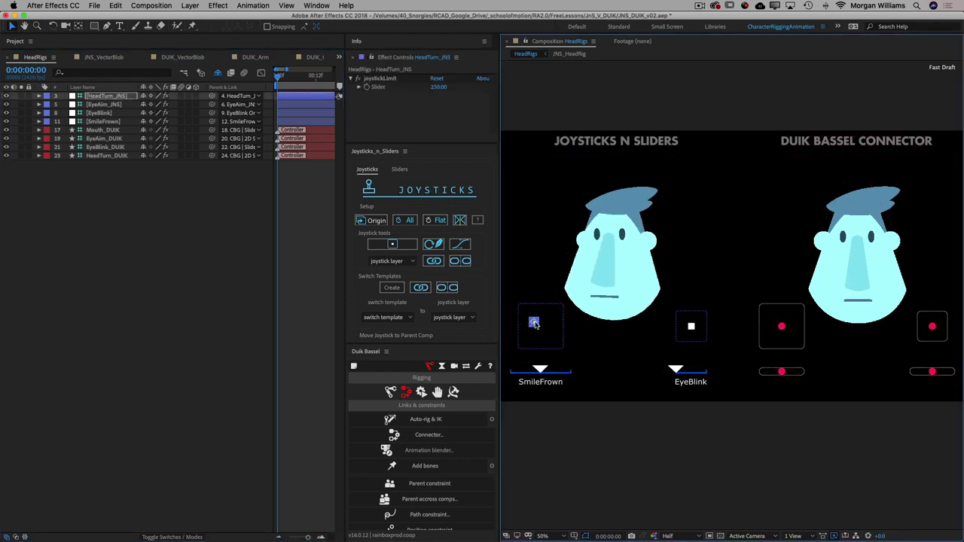
{"action": "key", "text": "super+z"}
{"action": "mouse_move", "coordinate": [781, 326]}
{"action": "left_mouse_down"}
{"action": "mouse_move", "coordinate": [790, 329]}
{"action": "mouse_move", "coordinate": [769, 328]}
{"action": "left_mouse_up"}
{"action": "key", "text": "super+z"}
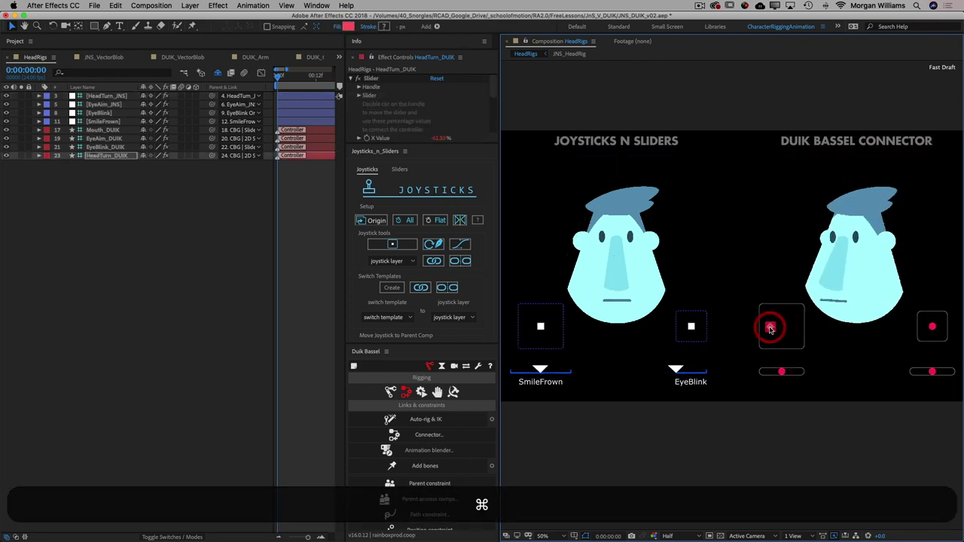
Shift both eye-aim controllers off centre to preview the eyes, then undo each move
{"action": "left_click", "coordinate": [690, 326]}
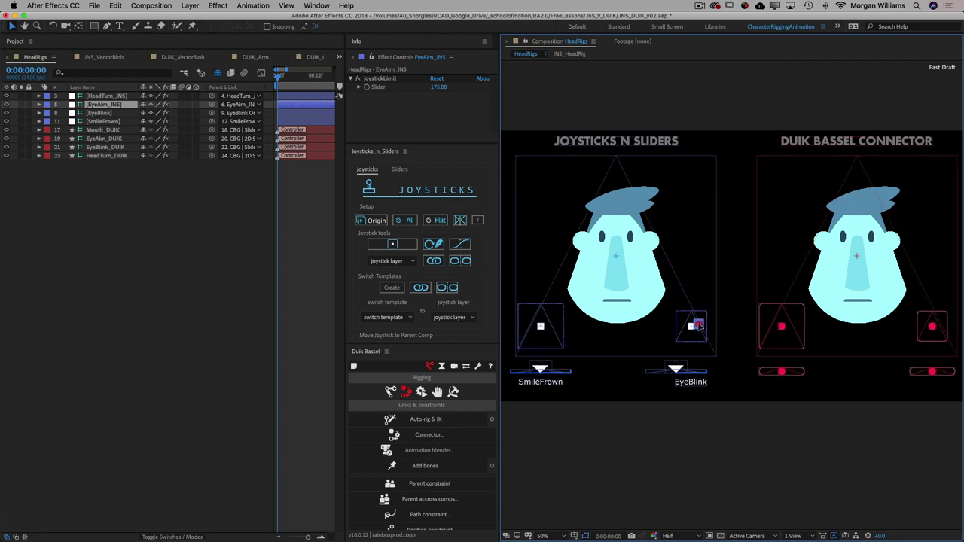
{"action": "left_click_drag", "start_coordinate": [681, 326], "coordinate": [680, 326]}
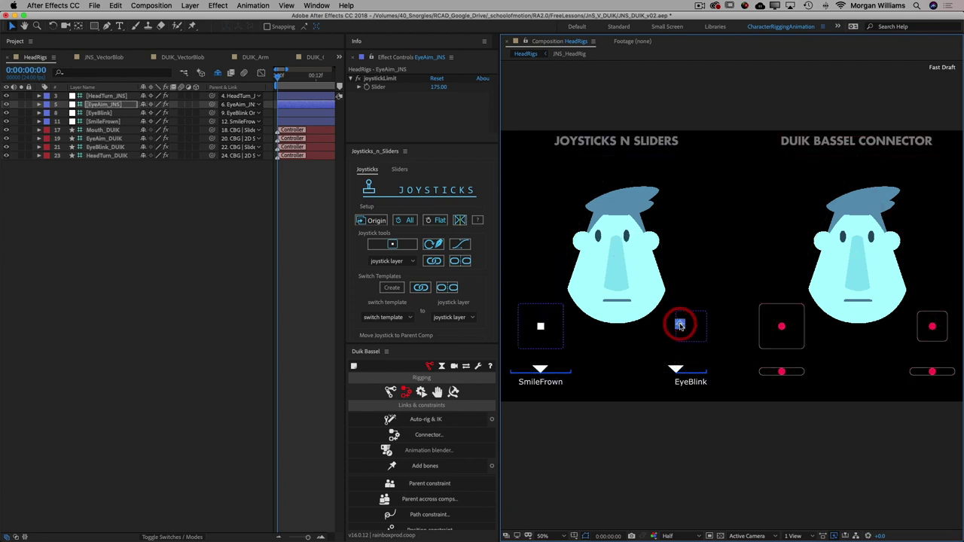
{"action": "key", "text": "super+z"}
{"action": "left_click", "coordinate": [932, 326]}
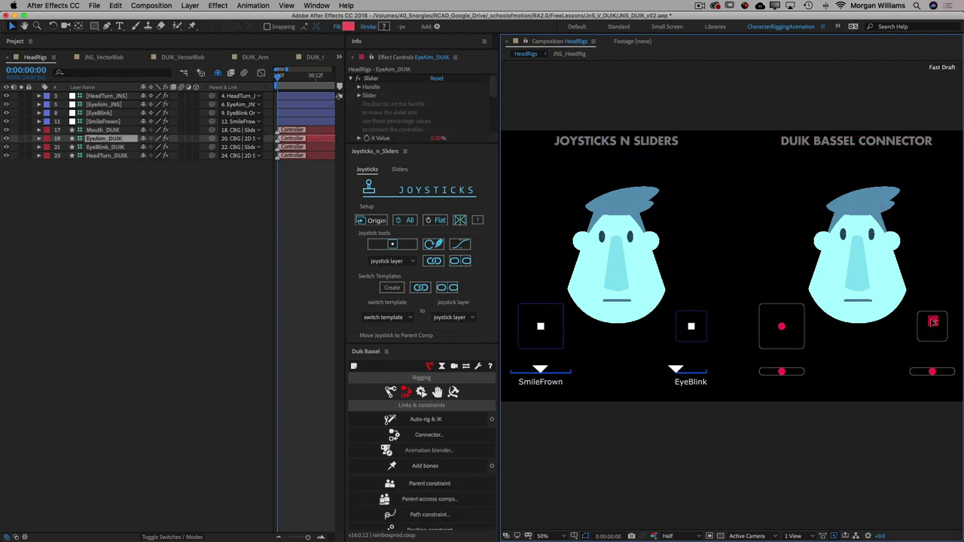
{"action": "left_click_drag", "start_coordinate": [934, 327], "coordinate": [941, 332]}
{"action": "key", "text": "super+z"}
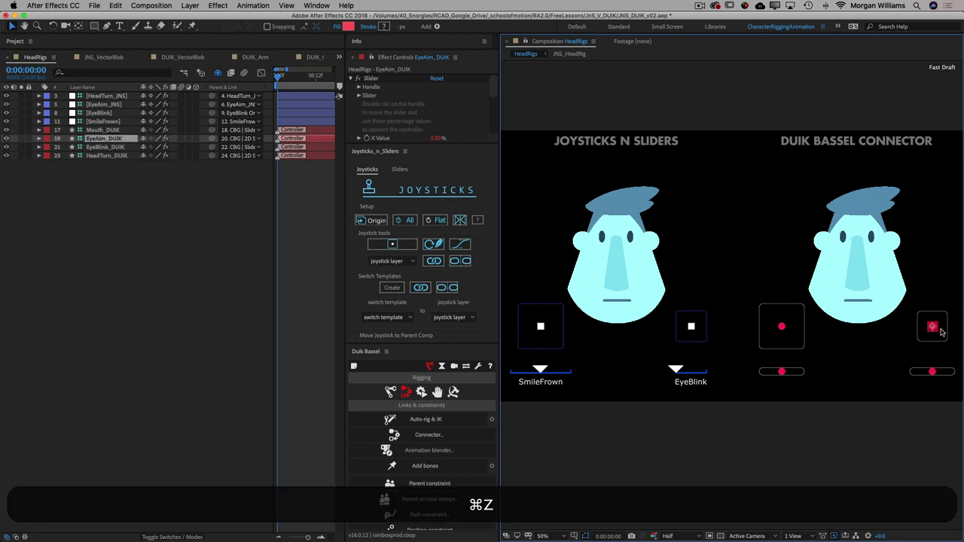
Preview a smile and a frown with the SmileFrown and Duik mouth sliders, undoing both
{"action": "left_click", "coordinate": [531, 367]}
{"action": "left_click_drag", "start_coordinate": [531, 366], "coordinate": [559, 369]}
{"action": "key", "text": "super+z"}
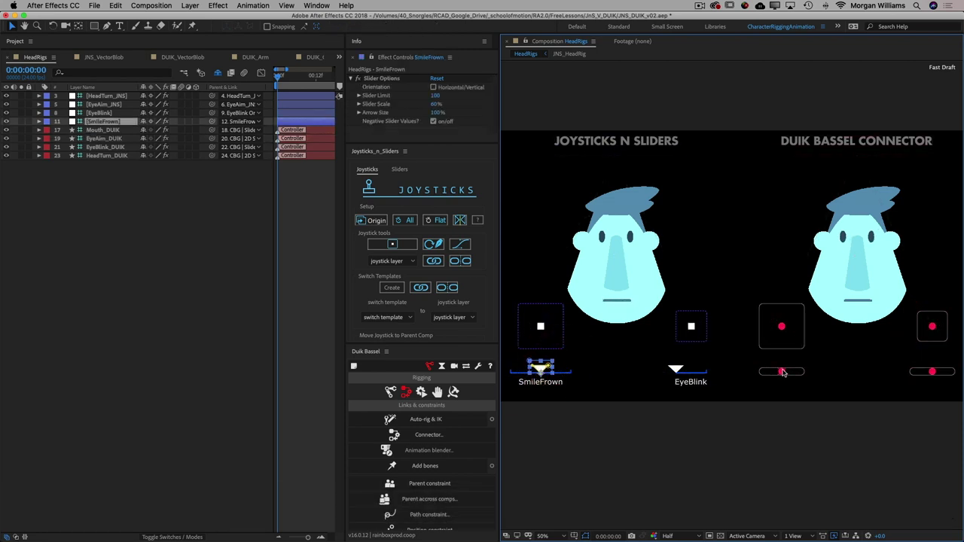
{"action": "mouse_move", "coordinate": [781, 372]}
{"action": "left_mouse_down"}
{"action": "mouse_move", "coordinate": [762, 372]}
{"action": "mouse_move", "coordinate": [792, 370]}
{"action": "left_mouse_up"}
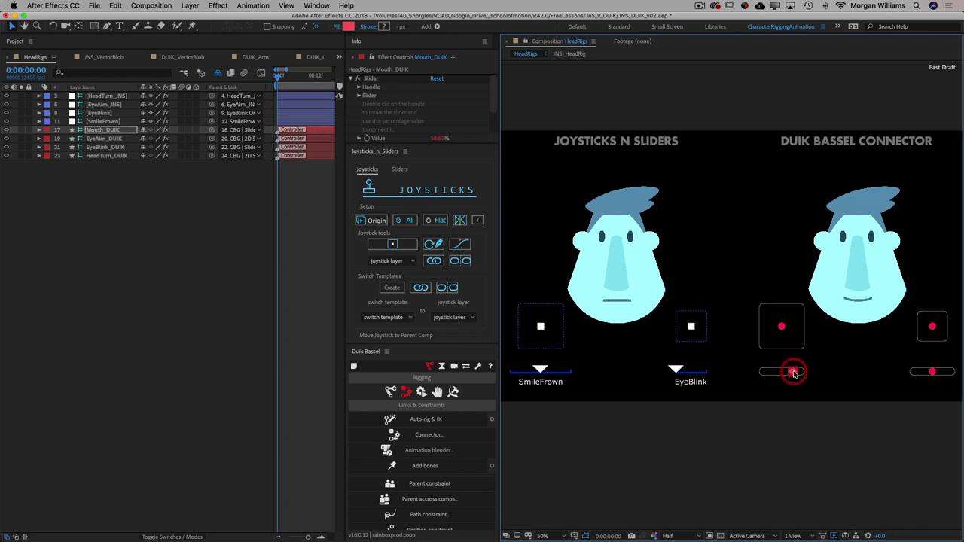
{"action": "key", "text": "super+z"}
Preview blinking on both heads with the EyeBlink sliders, undo, and deselect EyeBlink_DUIK
{"action": "left_click_drag", "start_coordinate": [675, 369], "coordinate": [710, 367]}
{"action": "key", "text": "super+z"}
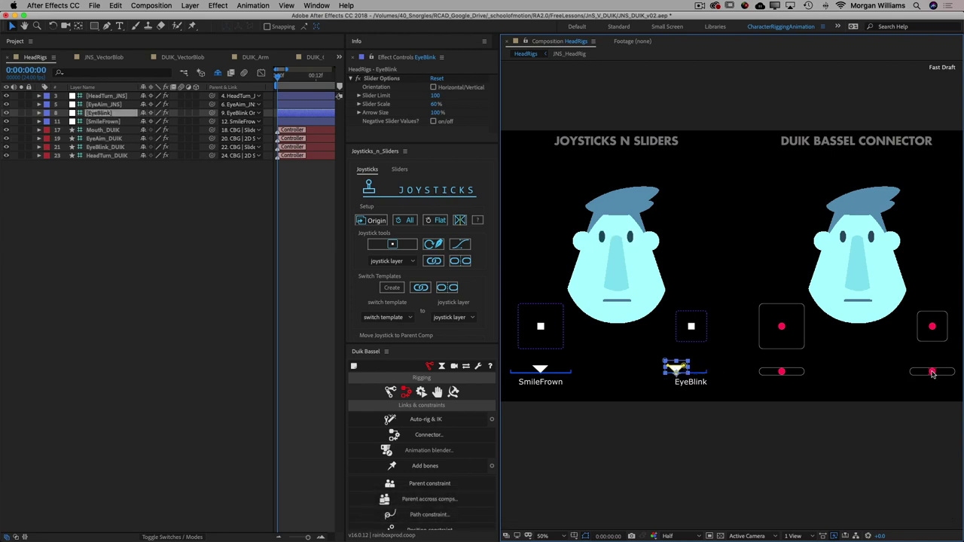
{"action": "left_click_drag", "start_coordinate": [933, 373], "coordinate": [951, 374]}
{"action": "key", "text": "super+z"}
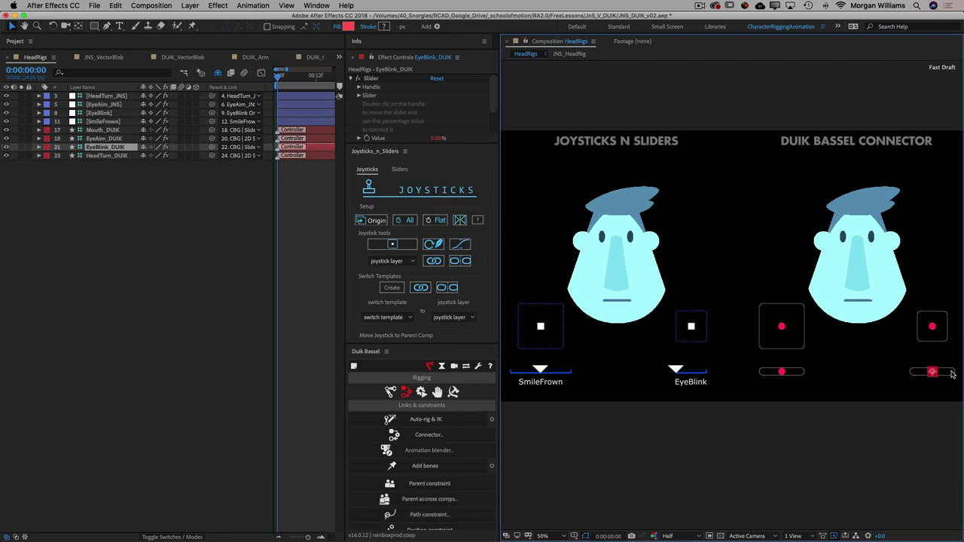
{"action": "left_click", "coordinate": [869, 422]}
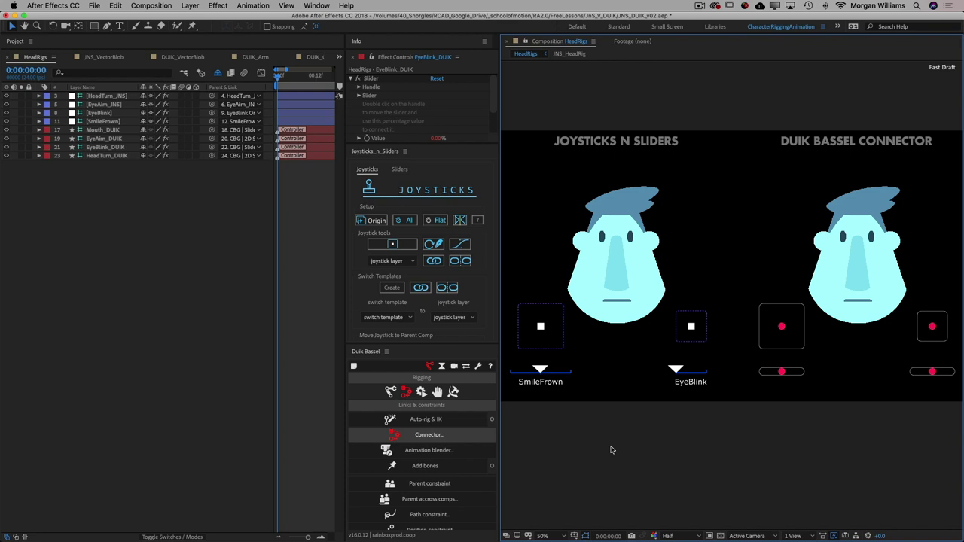
Turn the left head with the HeadTurn_JNS joystick, then undo and deselect it
{"action": "left_click", "coordinate": [633, 354]}
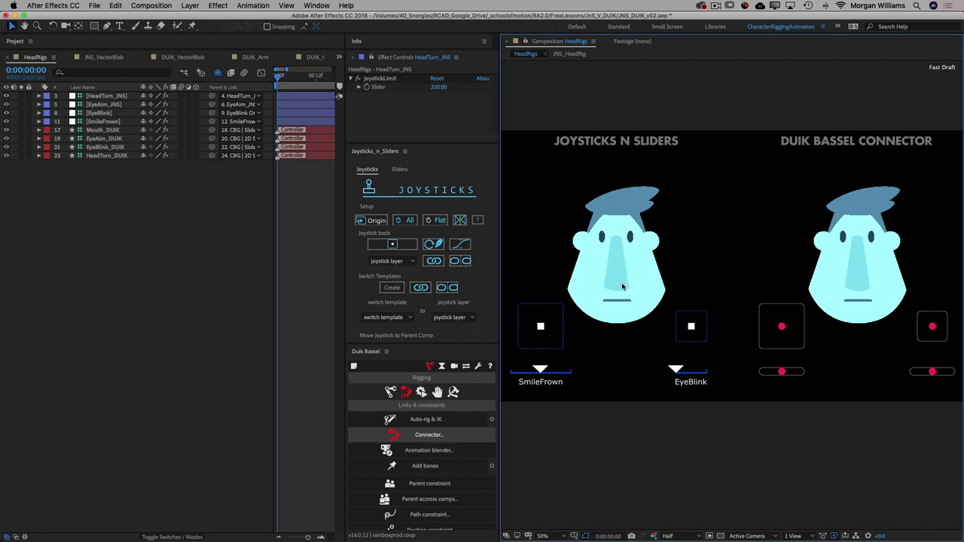
{"action": "left_click", "coordinate": [542, 328]}
{"action": "mouse_move", "coordinate": [540, 326]}
{"action": "left_mouse_down"}
{"action": "mouse_move", "coordinate": [525, 316]}
{"action": "mouse_move", "coordinate": [554, 313]}
{"action": "mouse_move", "coordinate": [557, 343]}
{"action": "mouse_move", "coordinate": [530, 339]}
{"action": "mouse_move", "coordinate": [541, 318]}
{"action": "mouse_move", "coordinate": [552, 317]}
{"action": "mouse_move", "coordinate": [556, 330]}
{"action": "left_mouse_up"}
{"action": "key", "text": "super+z"}
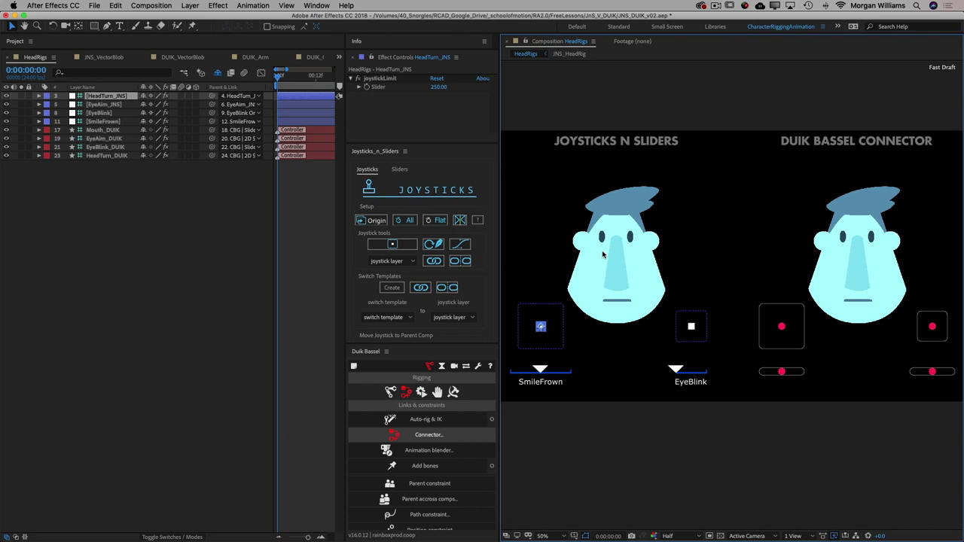
{"action": "left_click", "coordinate": [609, 361]}
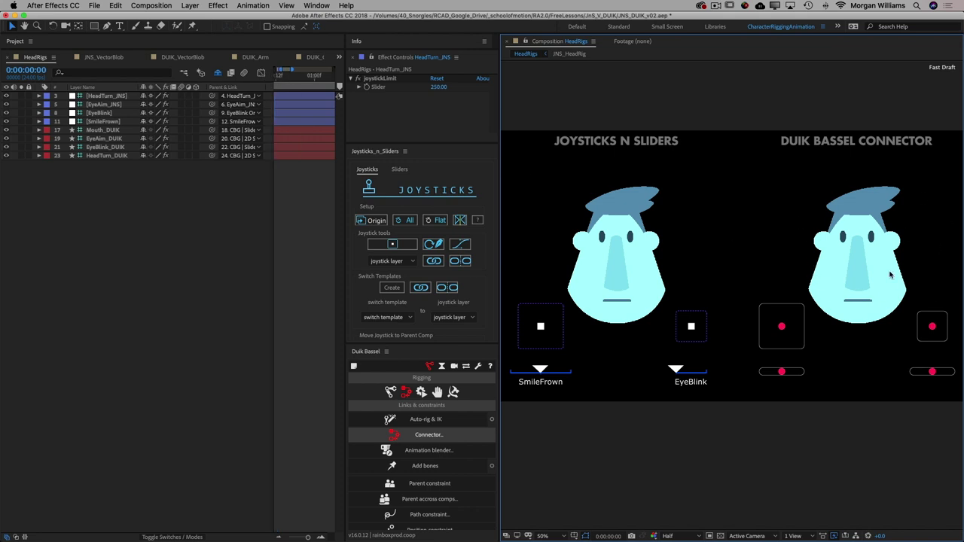
Show shy layers, open the DUIK_HeadRig precomp, and bring up Duik's Connector tools
{"action": "left_click", "coordinate": [218, 73]}
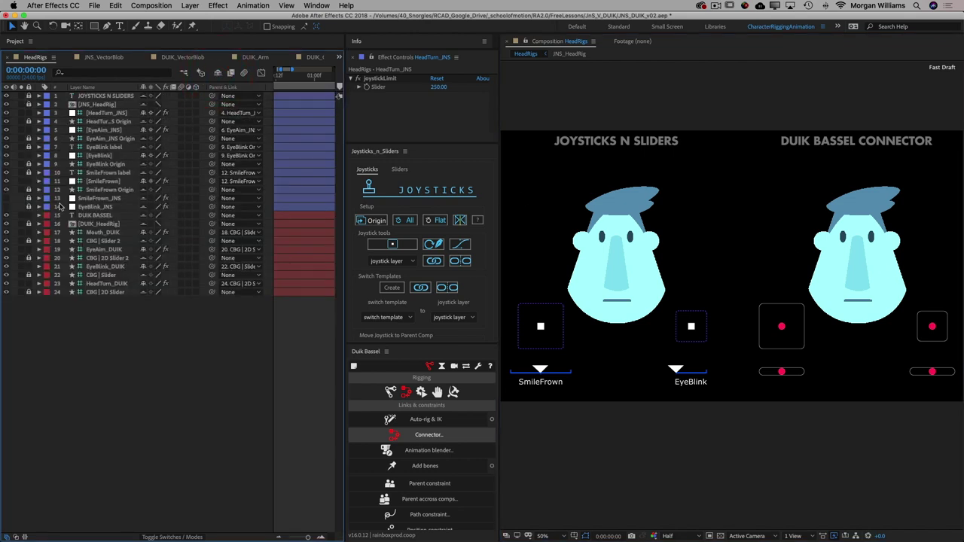
{"action": "double_click", "coordinate": [90, 223]}
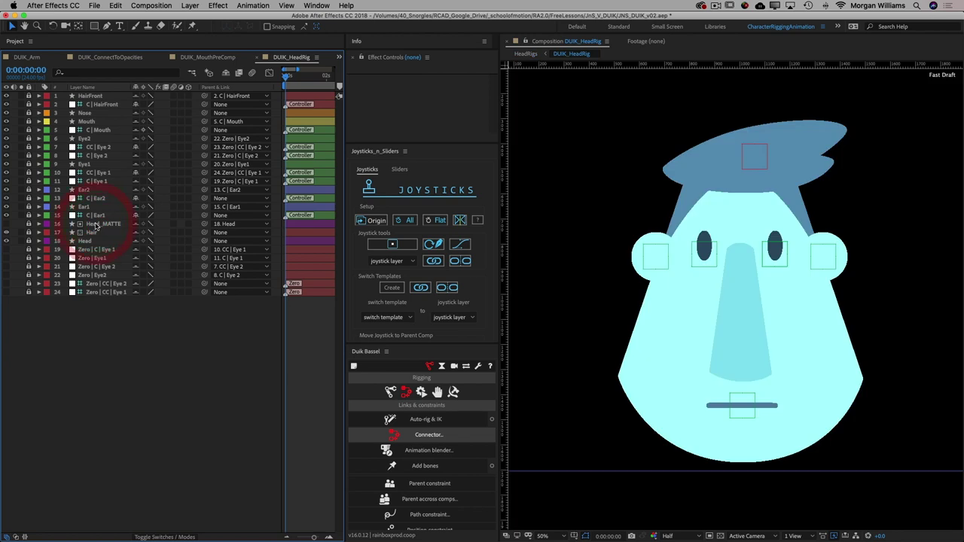
{"action": "left_click", "coordinate": [422, 436]}
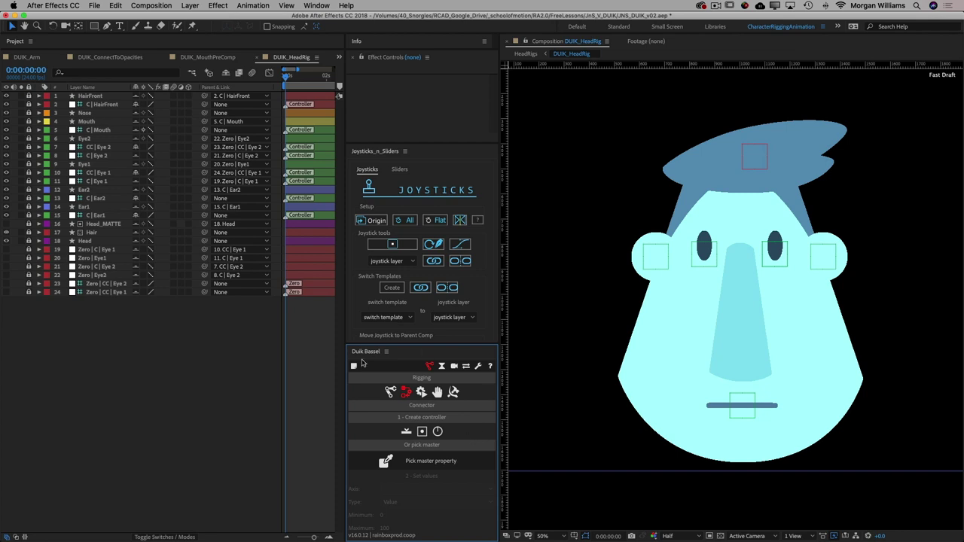
Check the Nose layer's Position and Scale, leaving only its Rotation property shown
{"action": "left_click", "coordinate": [475, 461]}
{"action": "left_click", "coordinate": [479, 455]}
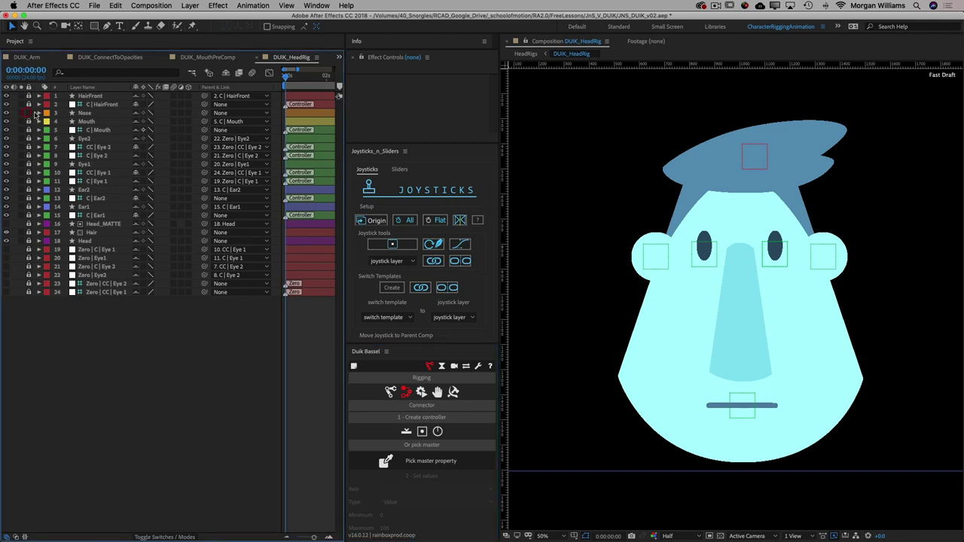
{"action": "left_click", "coordinate": [80, 114]}
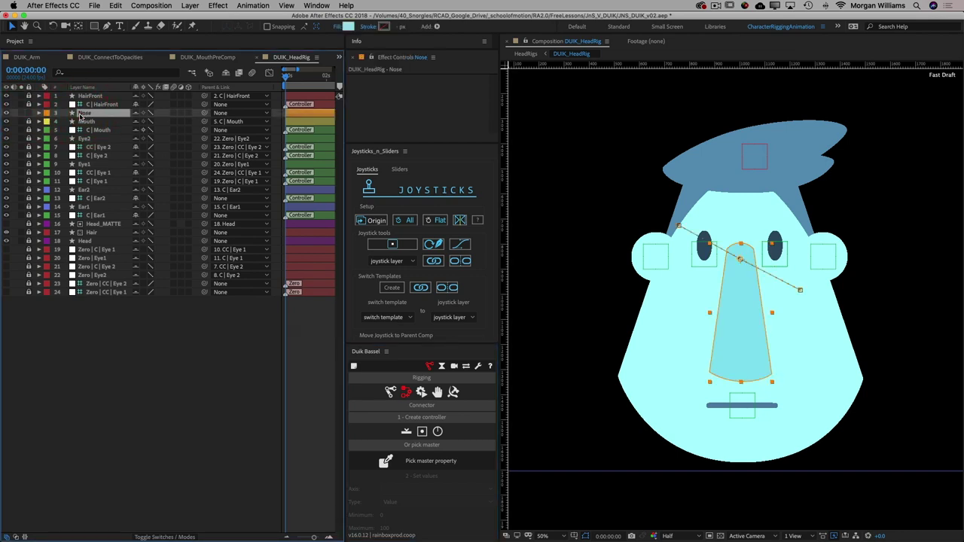
{"action": "key", "text": "p"}
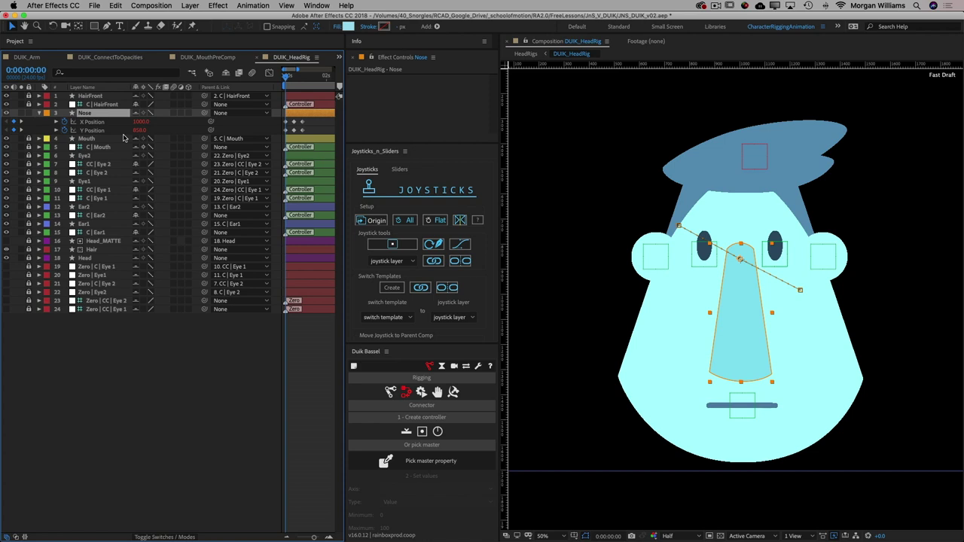
{"action": "key", "text": "r"}
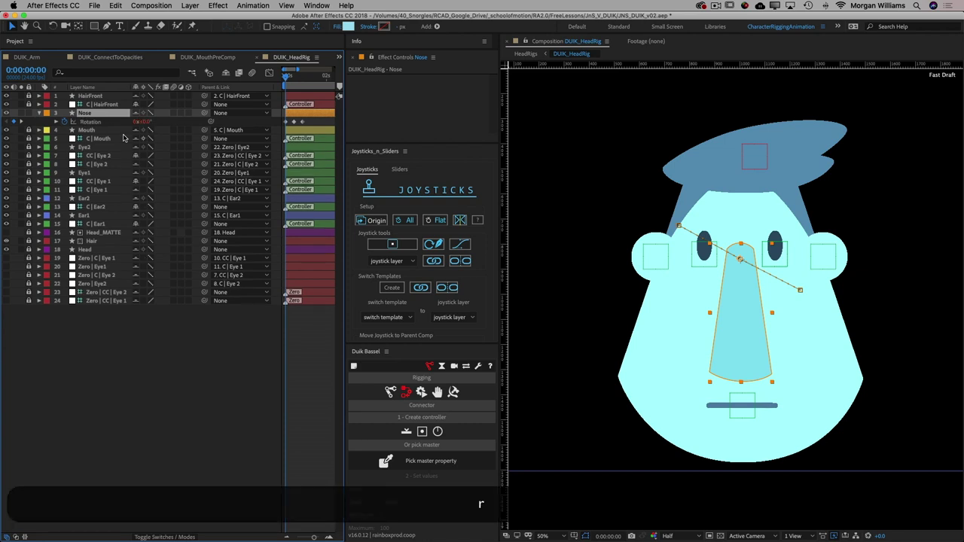
{"action": "key", "text": "s"}
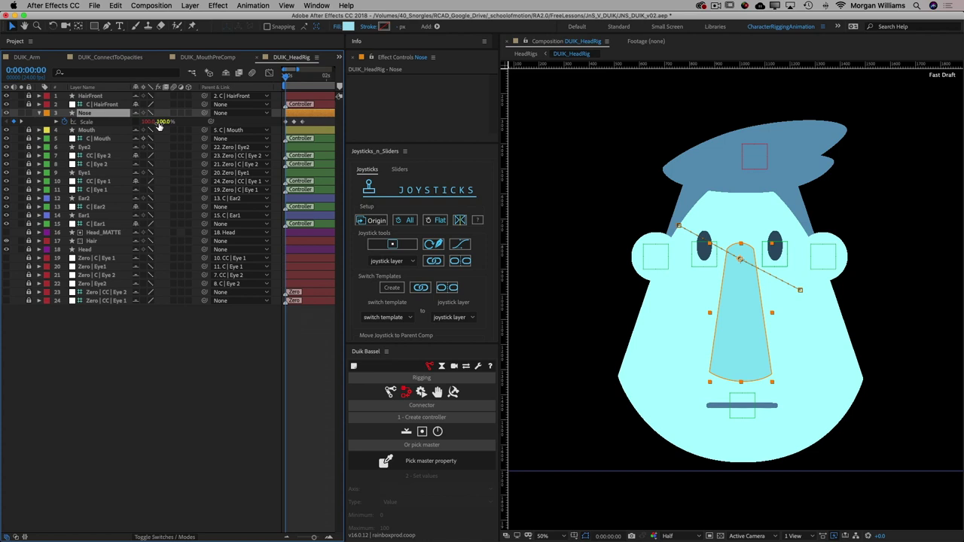
{"action": "key", "text": "r"}
Collapse and deselect Nose, then unlock Eye2, CC | Eye 2 and C | Eye 2
{"action": "left_click", "coordinate": [39, 113]}
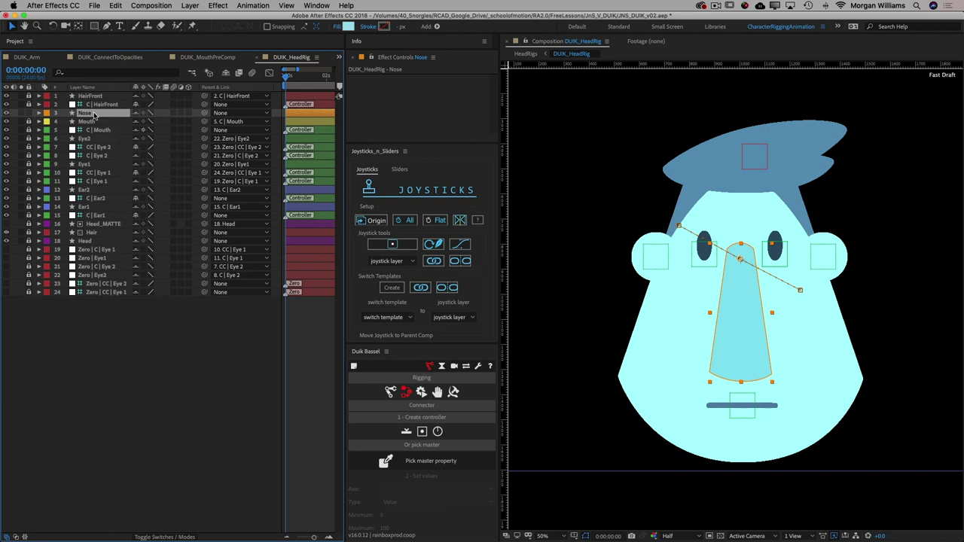
{"action": "key", "text": "F2"}
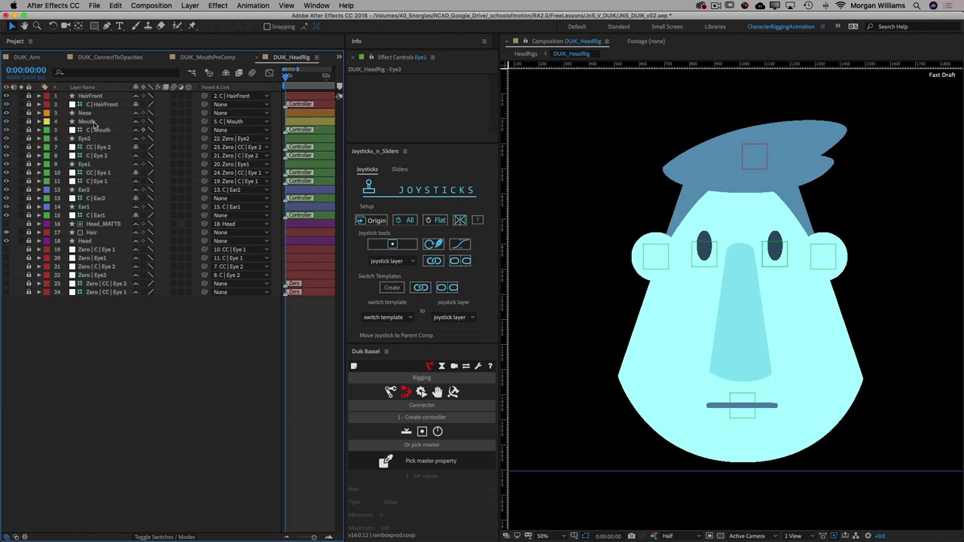
{"action": "left_click_drag", "start_coordinate": [29, 140], "coordinate": [29, 159]}
Select Eye2 with its two Eye 2 controllers, show their keyframed properties, and pick a master property
{"action": "left_click", "coordinate": [96, 138]}
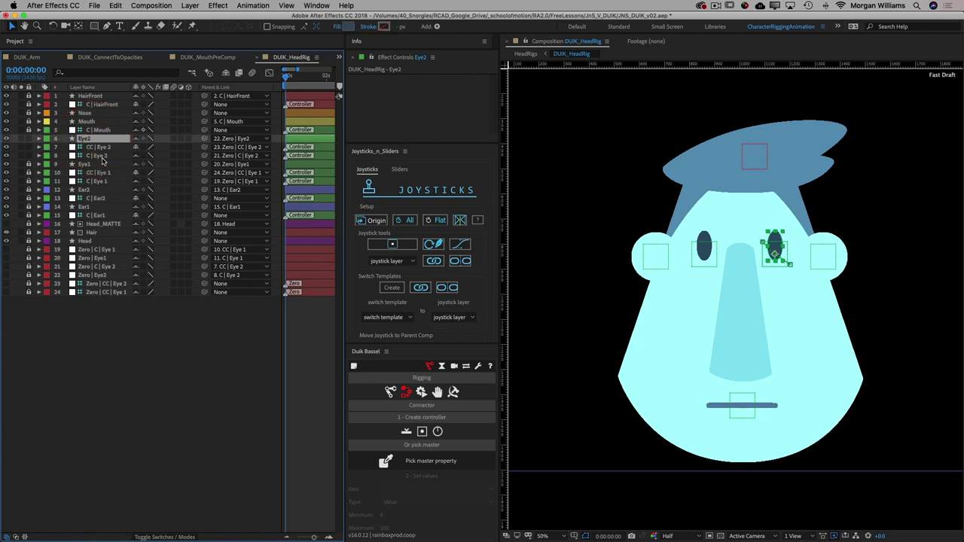
{"action": "left_click", "coordinate": [102, 156], "text": "shift"}
{"action": "key", "text": "u"}
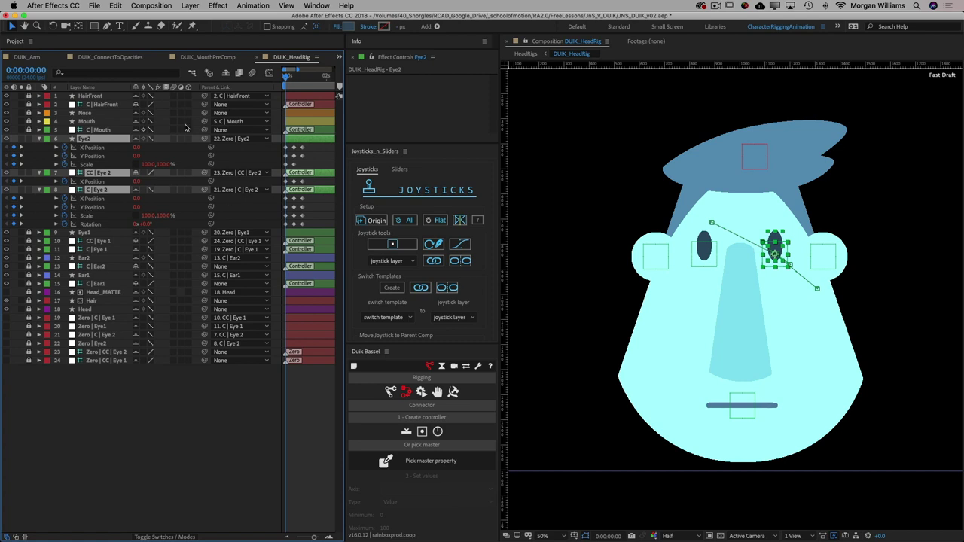
{"action": "left_click", "coordinate": [373, 457]}
Switch the timeline to the JNS_VectorBlob composition from the open-compositions list
{"action": "left_click", "coordinate": [339, 58]}
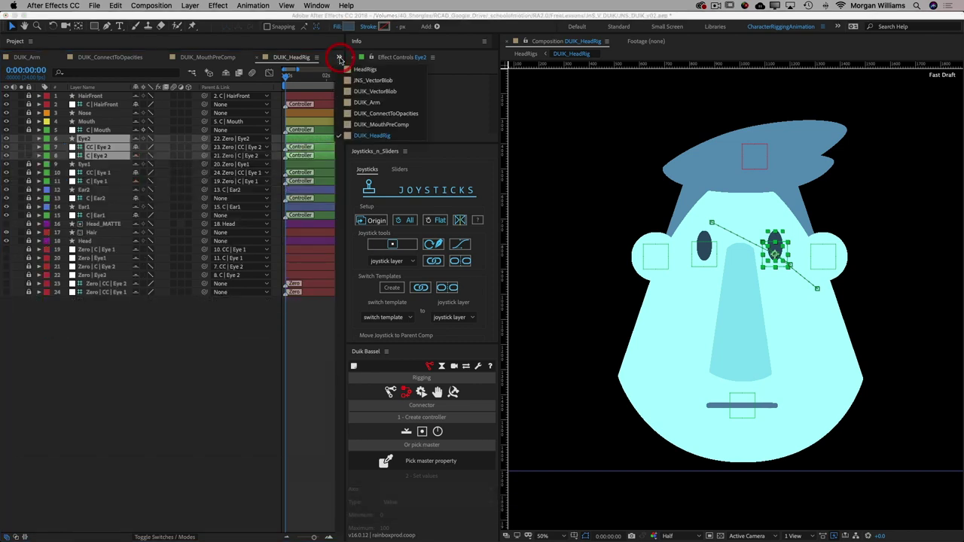
{"action": "left_click", "coordinate": [374, 80]}
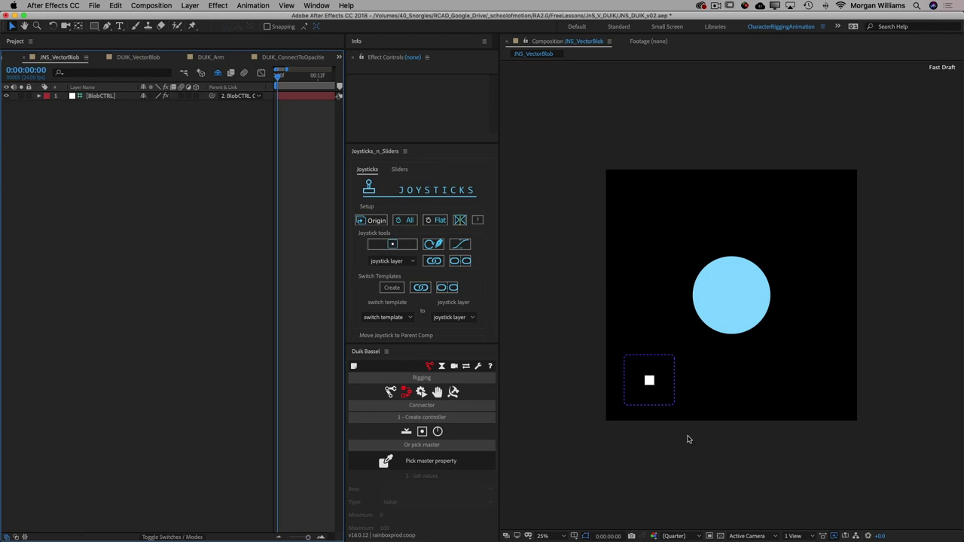
Drag the BlobCTRL joystick in several directions to squash, stretch and reshape the blue blob
{"action": "left_click", "coordinate": [649, 381]}
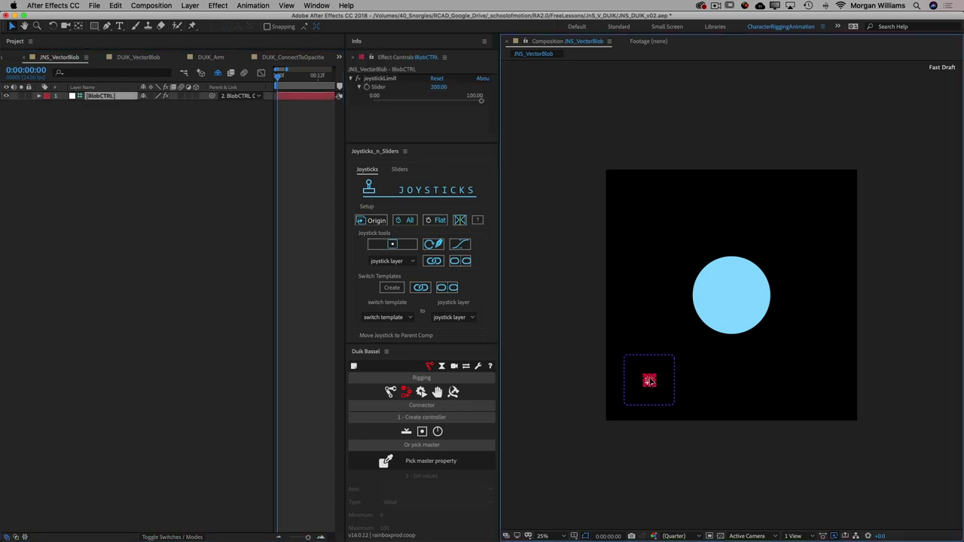
{"action": "mouse_move", "coordinate": [649, 381]}
{"action": "left_mouse_down"}
{"action": "mouse_move", "coordinate": [646, 392]}
{"action": "mouse_move", "coordinate": [646, 369]}
{"action": "mouse_move", "coordinate": [646, 380]}
{"action": "mouse_move", "coordinate": [667, 383]}
{"action": "mouse_move", "coordinate": [639, 388]}
{"action": "mouse_move", "coordinate": [661, 384]}
{"action": "mouse_move", "coordinate": [645, 367]}
{"action": "mouse_move", "coordinate": [642, 386]}
{"action": "mouse_move", "coordinate": [663, 384]}
{"action": "left_mouse_up"}
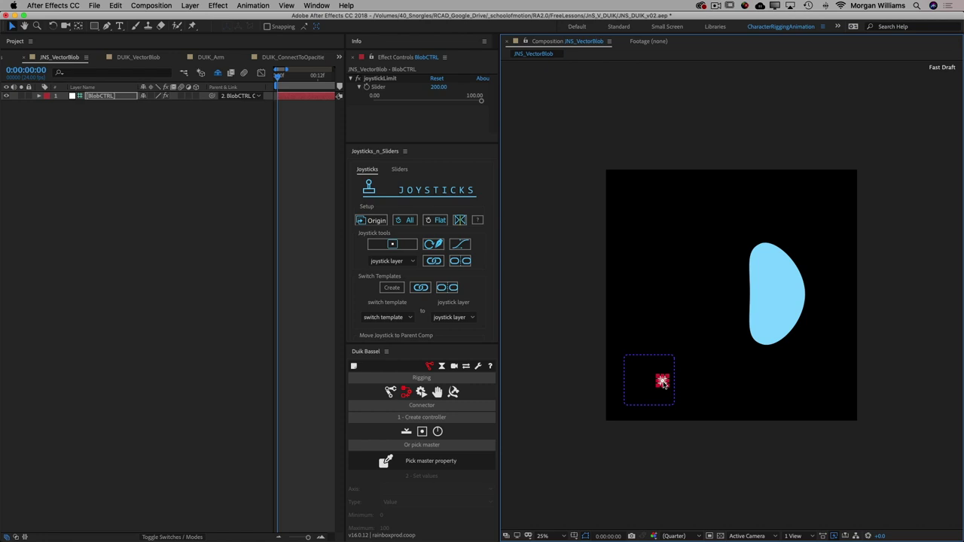
{"action": "mouse_move", "coordinate": [662, 383]}
{"action": "left_mouse_down"}
{"action": "mouse_move", "coordinate": [638, 372]}
{"action": "mouse_move", "coordinate": [663, 383]}
{"action": "mouse_move", "coordinate": [649, 390]}
{"action": "mouse_move", "coordinate": [645, 374]}
{"action": "mouse_move", "coordinate": [661, 370]}
{"action": "mouse_move", "coordinate": [666, 382]}
{"action": "left_mouse_up"}
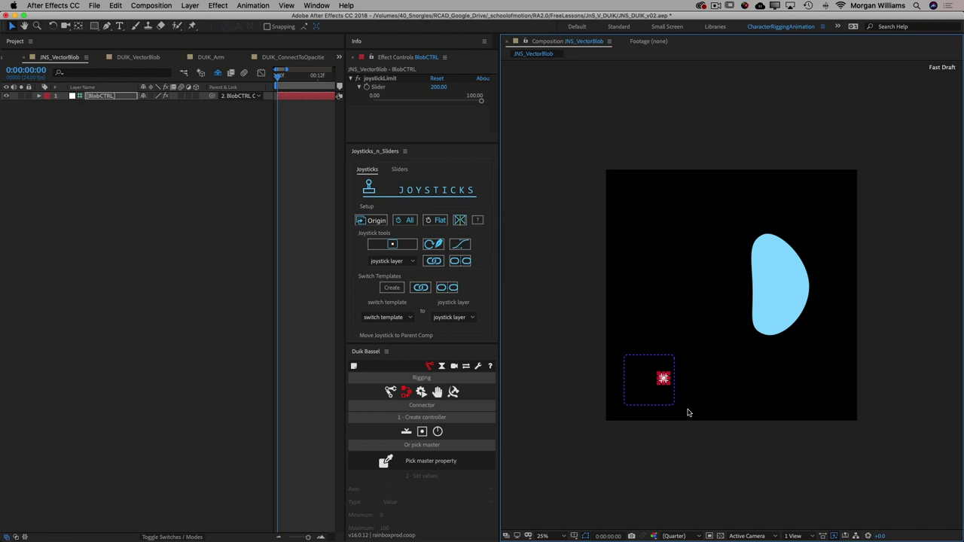
{"action": "mouse_move", "coordinate": [663, 378]}
{"action": "left_mouse_down"}
{"action": "mouse_move", "coordinate": [640, 379]}
{"action": "mouse_move", "coordinate": [645, 394]}
{"action": "mouse_move", "coordinate": [645, 370]}
{"action": "mouse_move", "coordinate": [662, 383]}
{"action": "mouse_move", "coordinate": [635, 381]}
{"action": "mouse_move", "coordinate": [635, 368]}
{"action": "mouse_move", "coordinate": [666, 370]}
{"action": "mouse_move", "coordinate": [654, 384]}
{"action": "mouse_move", "coordinate": [635, 380]}
{"action": "mouse_move", "coordinate": [639, 371]}
{"action": "mouse_move", "coordinate": [641, 388]}
{"action": "mouse_move", "coordinate": [651, 382]}
{"action": "left_mouse_up"}
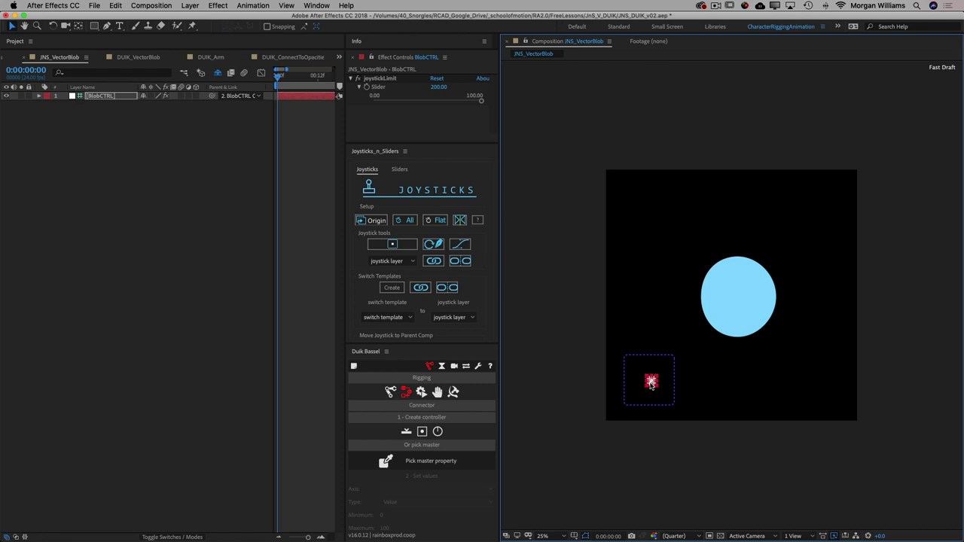
{"action": "mouse_move", "coordinate": [644, 386]}
{"action": "left_mouse_down"}
{"action": "mouse_move", "coordinate": [639, 374]}
{"action": "mouse_move", "coordinate": [655, 388]}
{"action": "mouse_move", "coordinate": [643, 384]}
{"action": "mouse_move", "coordinate": [643, 370]}
{"action": "mouse_move", "coordinate": [656, 379]}
{"action": "mouse_move", "coordinate": [650, 390]}
{"action": "mouse_move", "coordinate": [640, 384]}
{"action": "mouse_move", "coordinate": [641, 372]}
{"action": "mouse_move", "coordinate": [652, 390]}
{"action": "mouse_move", "coordinate": [640, 369]}
{"action": "mouse_move", "coordinate": [660, 389]}
{"action": "mouse_move", "coordinate": [640, 385]}
{"action": "mouse_move", "coordinate": [635, 369]}
{"action": "mouse_move", "coordinate": [655, 369]}
{"action": "mouse_move", "coordinate": [650, 388]}
{"action": "mouse_move", "coordinate": [659, 390]}
{"action": "left_mouse_up"}
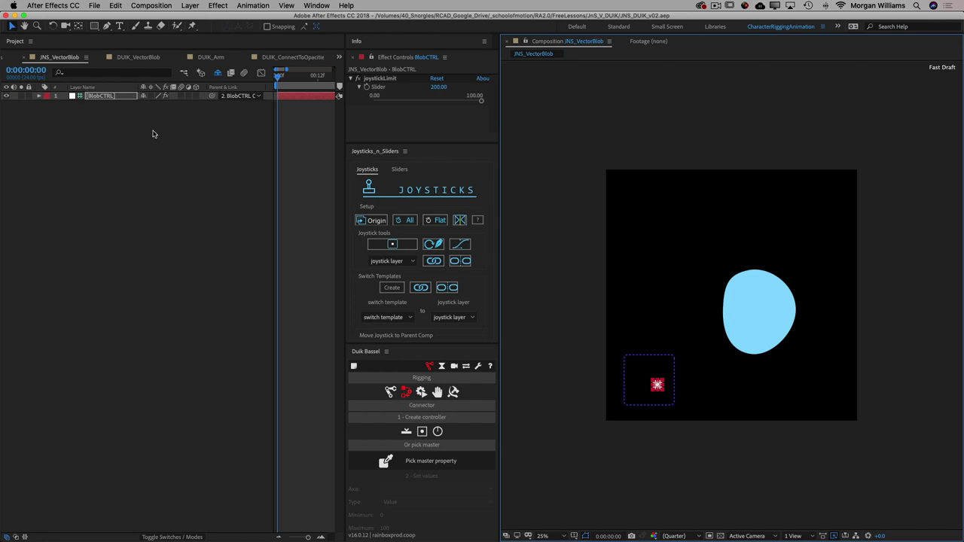
Show Duik's Links & constraints tools and switch to the DUIK_VectorBlob composition
{"action": "left_click", "coordinate": [405, 394]}
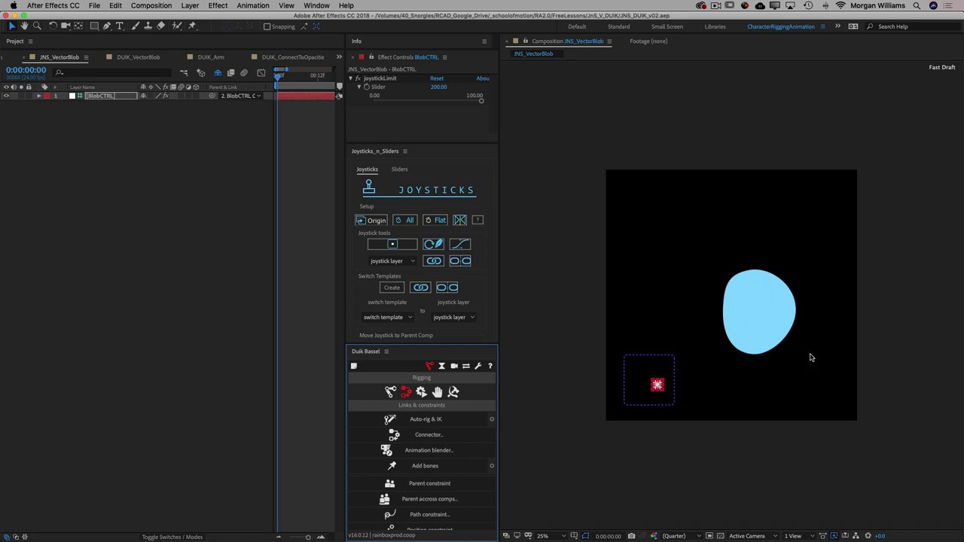
{"action": "left_click", "coordinate": [136, 59]}
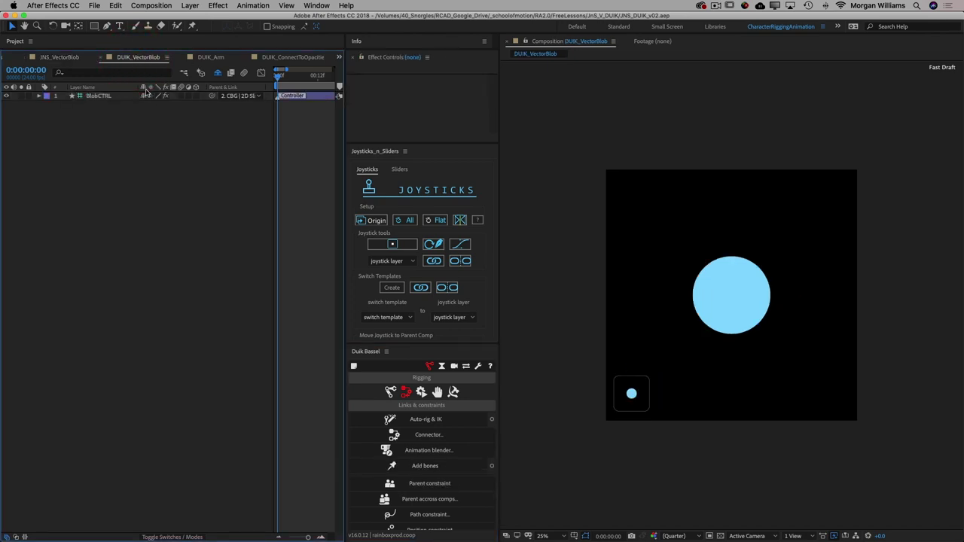
Show shy layers, unlock the Blob layer, and select all vertices of its ellipse Path
{"action": "left_click", "coordinate": [219, 74]}
{"action": "left_click", "coordinate": [29, 216]}
{"action": "left_click", "coordinate": [83, 215]}
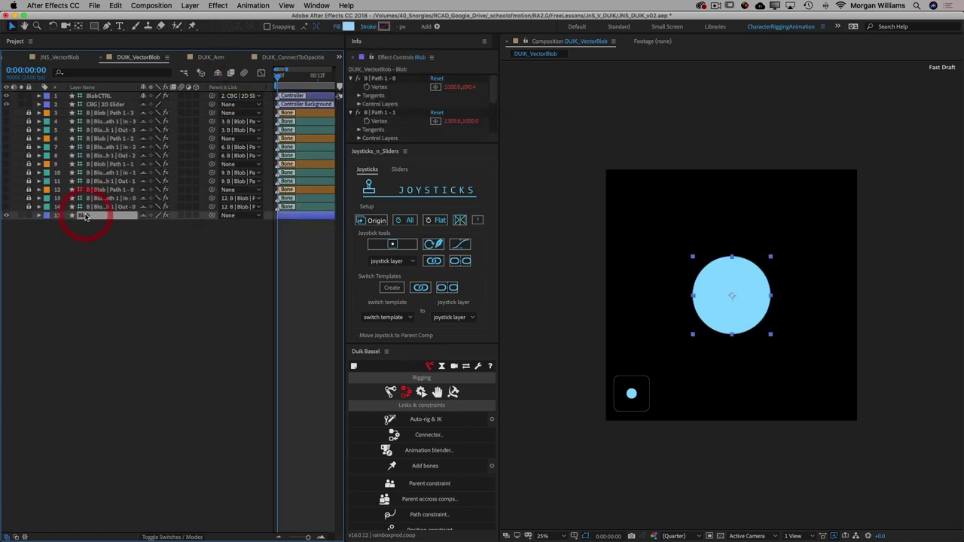
{"action": "left_click", "coordinate": [39, 216]}
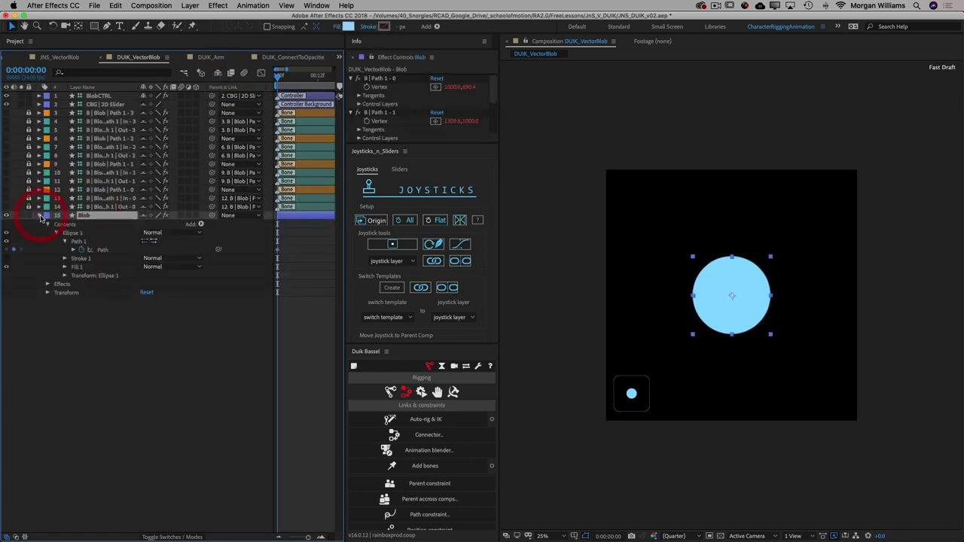
{"action": "left_click", "coordinate": [104, 250]}
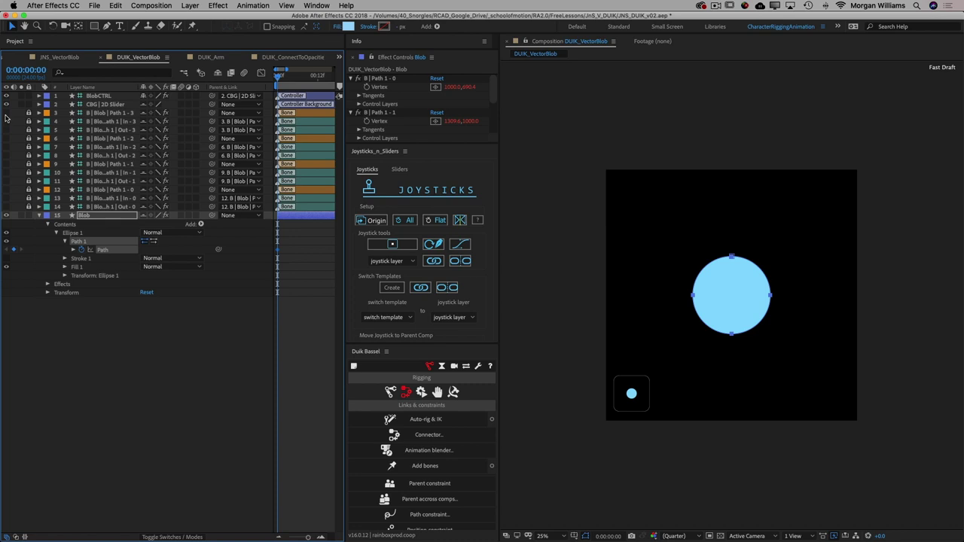
{"action": "left_click", "coordinate": [11, 206]}
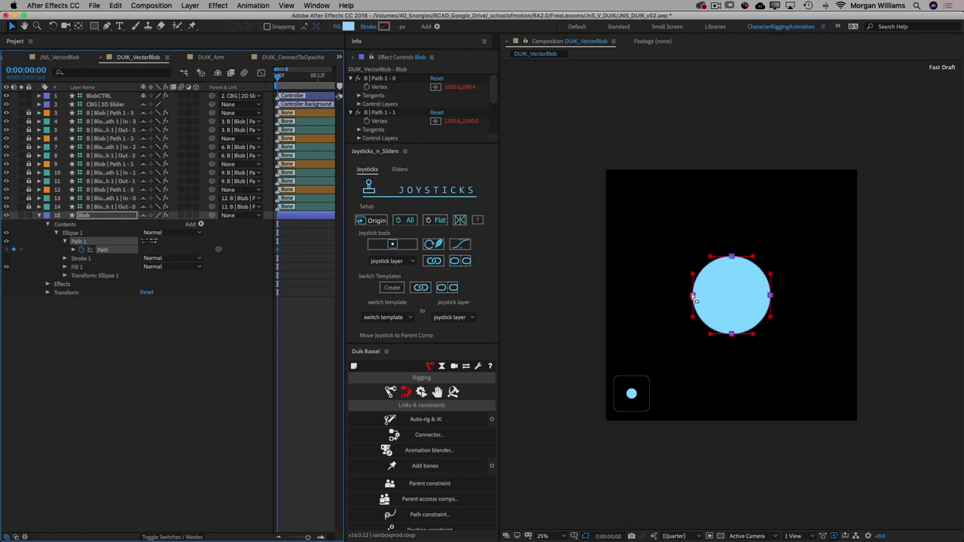
Select the B | Blob | Path 1 - 3 bone for the blob's first path point
{"action": "left_click", "coordinate": [113, 193]}
{"action": "left_click_drag", "start_coordinate": [113, 193], "coordinate": [108, 211]}
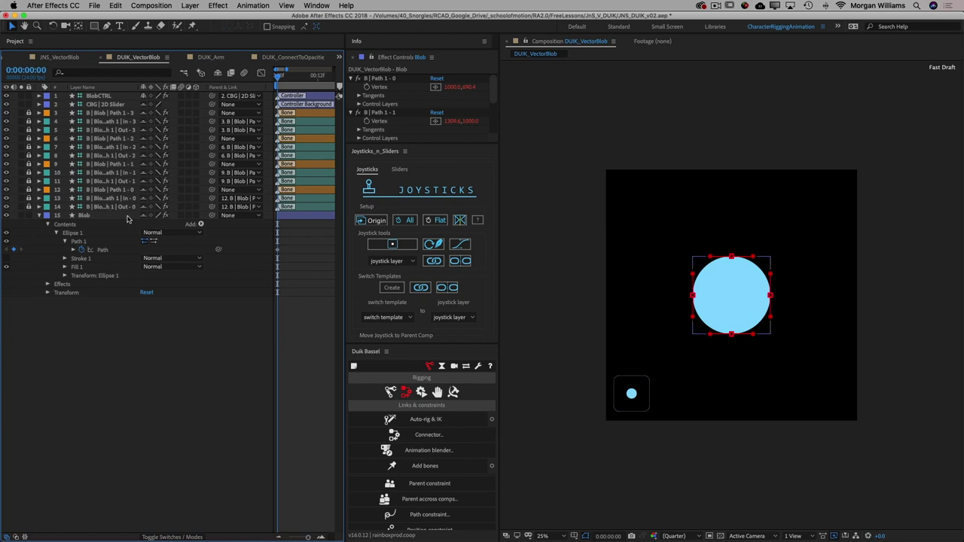
{"action": "left_click", "coordinate": [109, 113]}
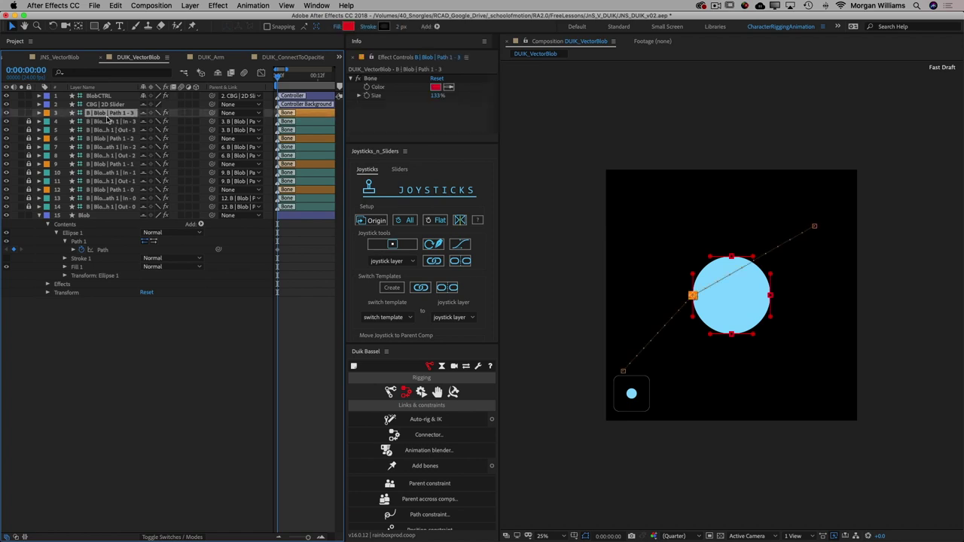
Review the bone's Position keyframes over a zoomed-out timeline, check the blob path, then lock the bone
{"action": "key", "text": "p"}
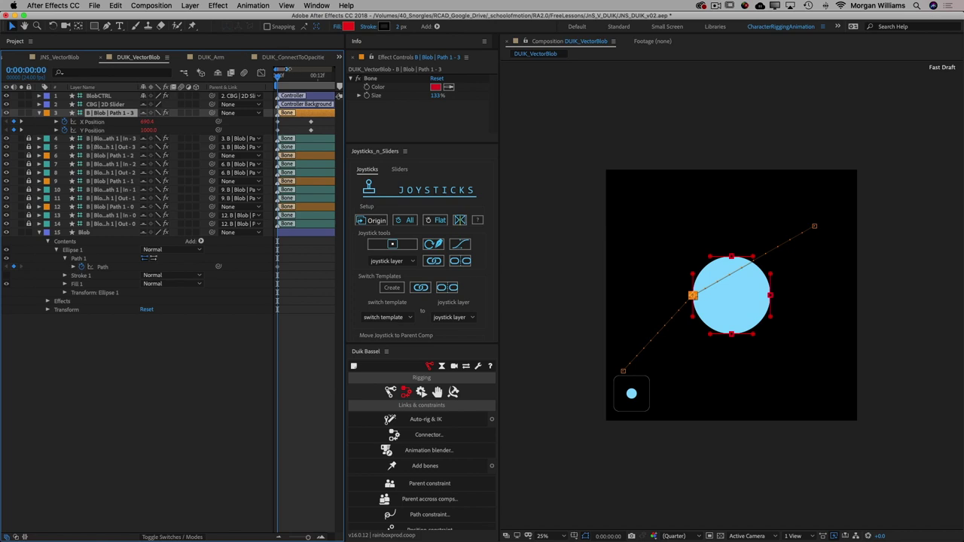
{"action": "left_click_drag", "start_coordinate": [282, 70], "coordinate": [294, 69]}
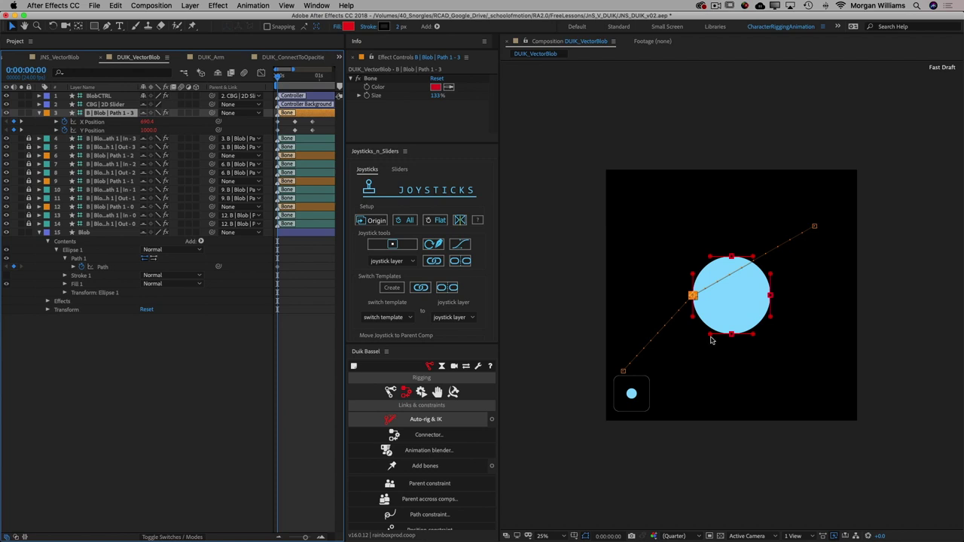
{"action": "left_click", "coordinate": [694, 277]}
{"action": "left_click", "coordinate": [88, 259]}
{"action": "left_click", "coordinate": [40, 112]}
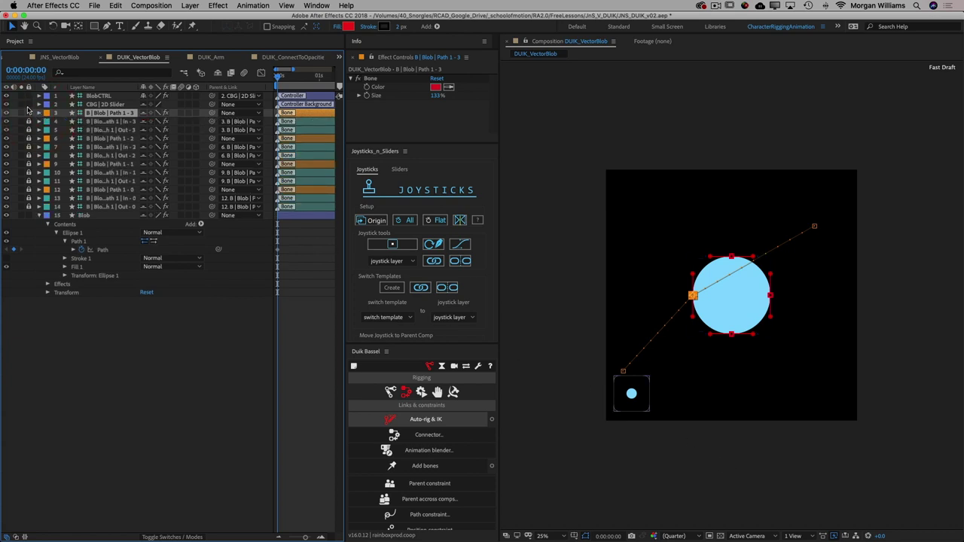
{"action": "left_click", "coordinate": [28, 107]}
Deform the blob into a crescent with the joystick, then show the script's Sliders tools
{"action": "left_click", "coordinate": [29, 112]}
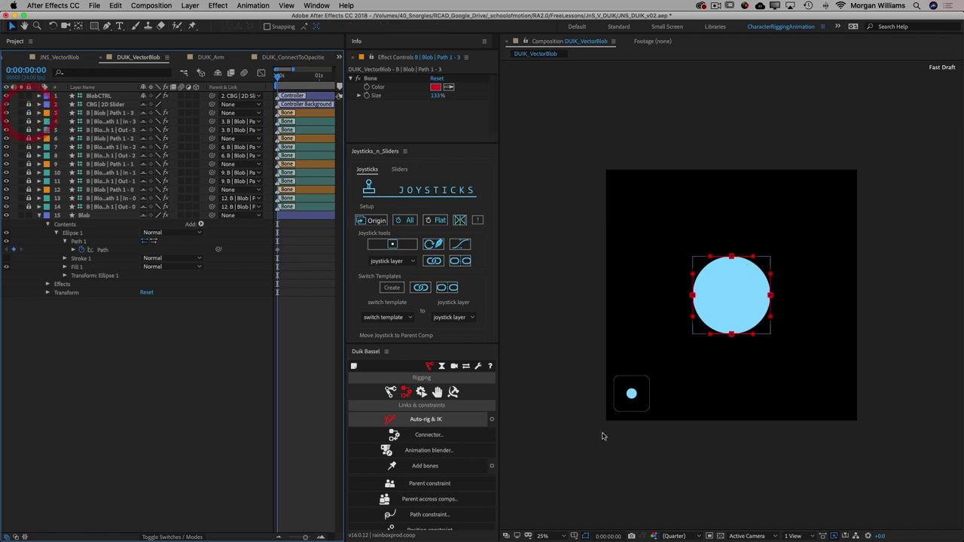
{"action": "left_click", "coordinate": [632, 393]}
{"action": "mouse_move", "coordinate": [634, 392]}
{"action": "left_mouse_down"}
{"action": "mouse_move", "coordinate": [636, 379]}
{"action": "mouse_move", "coordinate": [651, 391]}
{"action": "mouse_move", "coordinate": [619, 390]}
{"action": "mouse_move", "coordinate": [627, 411]}
{"action": "mouse_move", "coordinate": [641, 405]}
{"action": "mouse_move", "coordinate": [618, 389]}
{"action": "mouse_move", "coordinate": [627, 399]}
{"action": "mouse_move", "coordinate": [642, 392]}
{"action": "mouse_move", "coordinate": [633, 380]}
{"action": "mouse_move", "coordinate": [622, 387]}
{"action": "mouse_move", "coordinate": [642, 405]}
{"action": "left_mouse_up"}
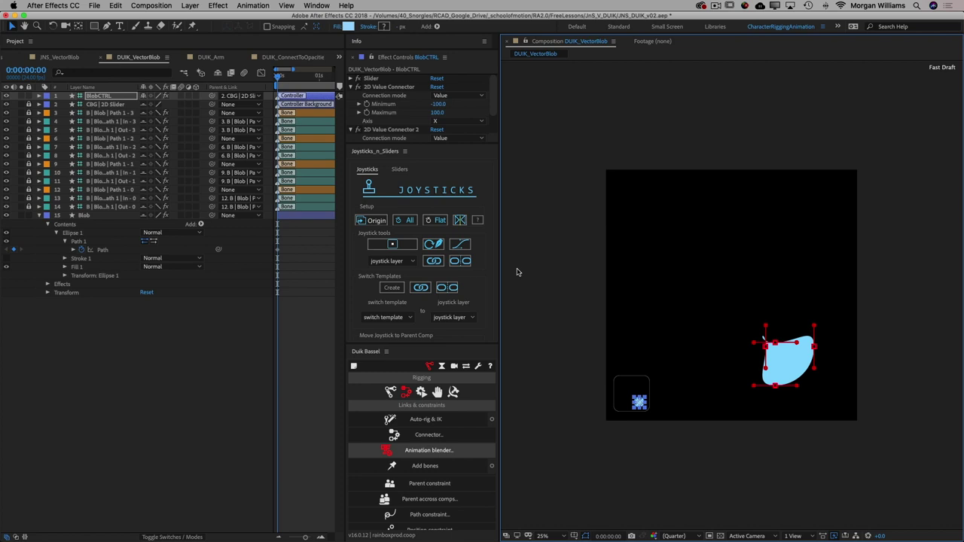
{"action": "left_click", "coordinate": [610, 464]}
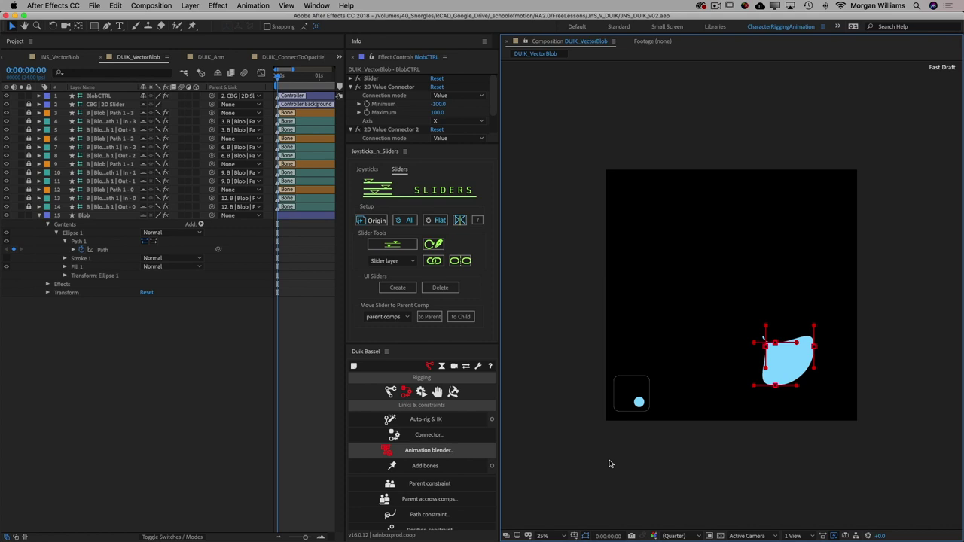
Switch to DUIK_HeadRig, reveal Eye2's Position, Scale and Rotation keyframes, and scrub the first frames
{"action": "left_click", "coordinate": [338, 56]}
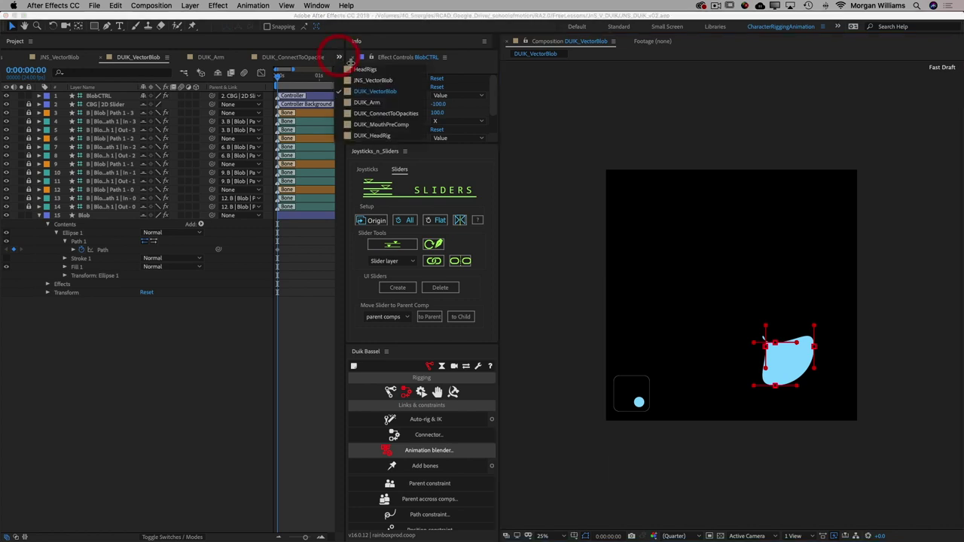
{"action": "left_click", "coordinate": [382, 125]}
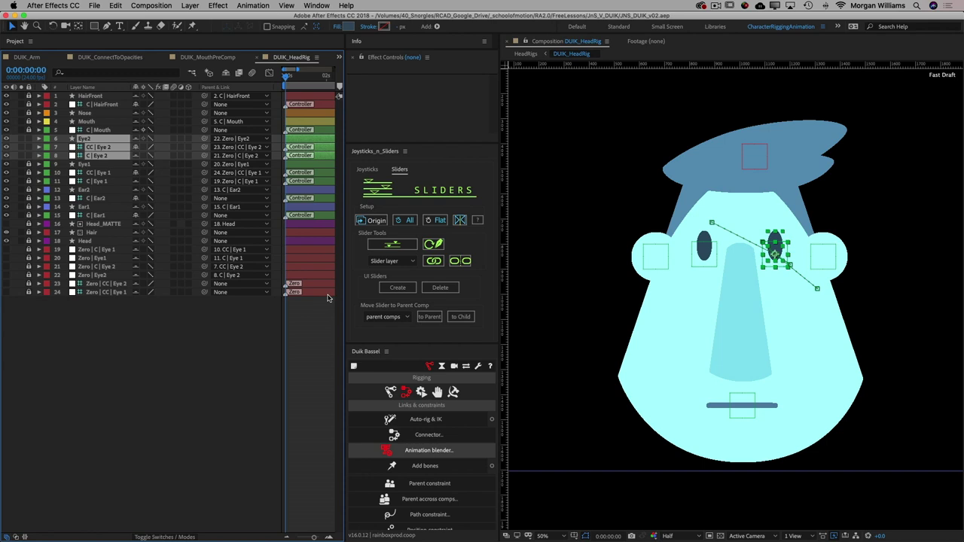
{"action": "key", "text": "u"}
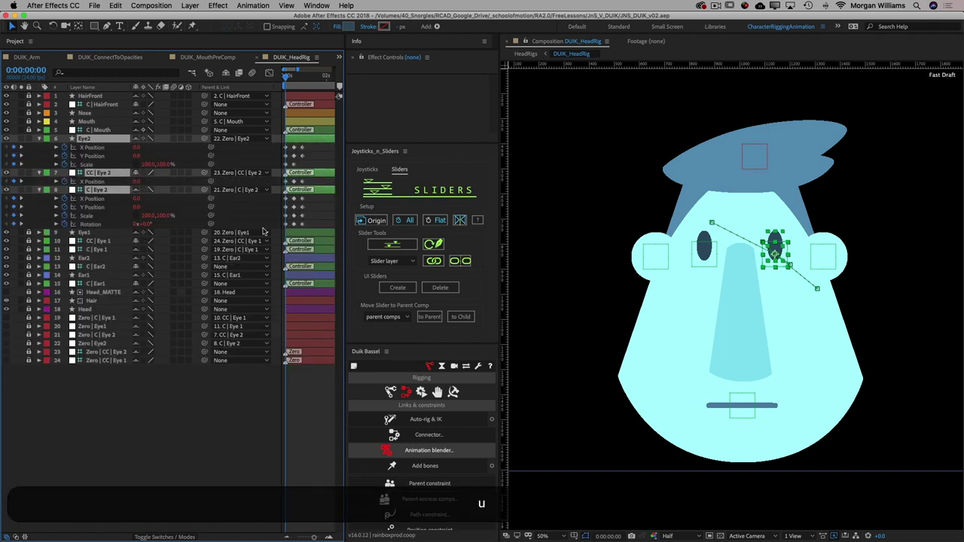
{"action": "left_click", "coordinate": [287, 76]}
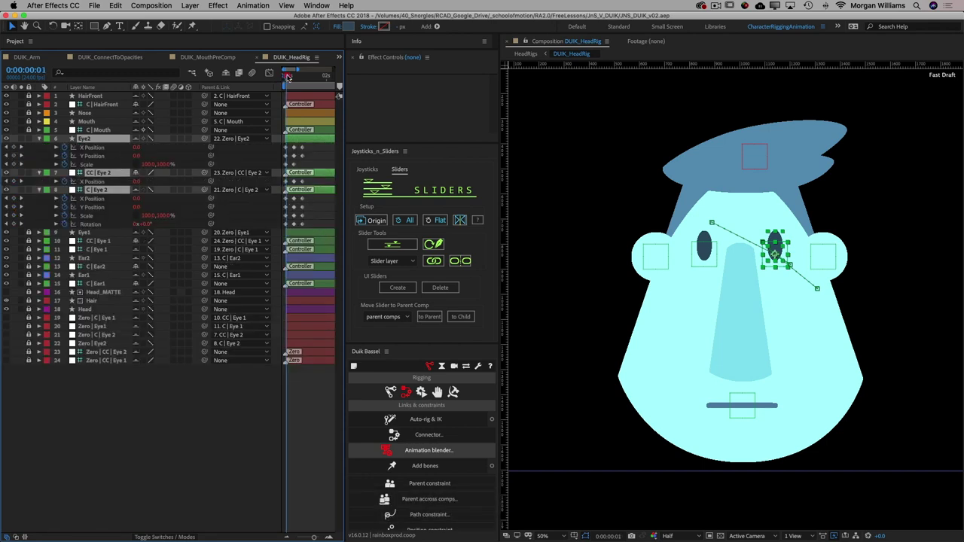
{"action": "left_click_drag", "start_coordinate": [286, 76], "coordinate": [288, 77]}
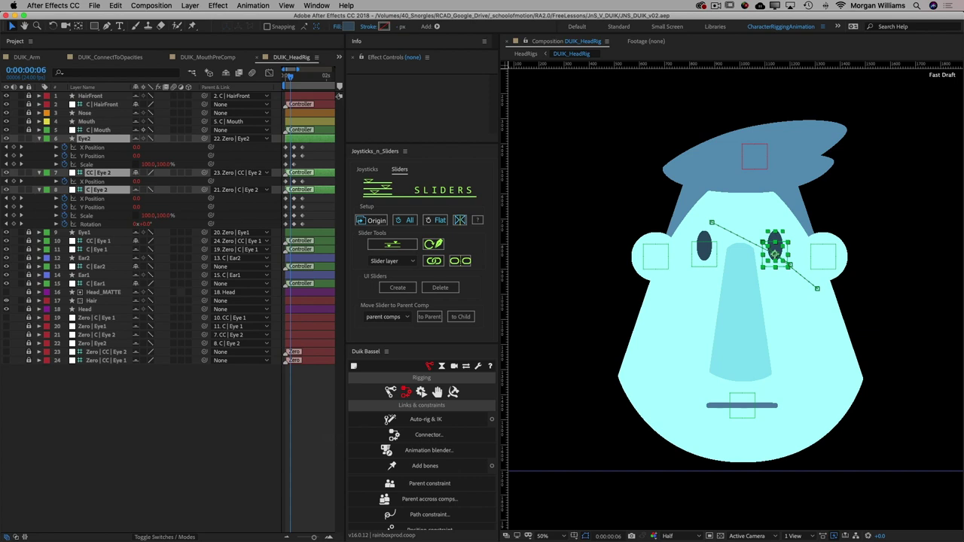
Start a Duik Connector master-property pick in the head rig, then switch to the DUIK_Arm comp
{"action": "left_click", "coordinate": [422, 435]}
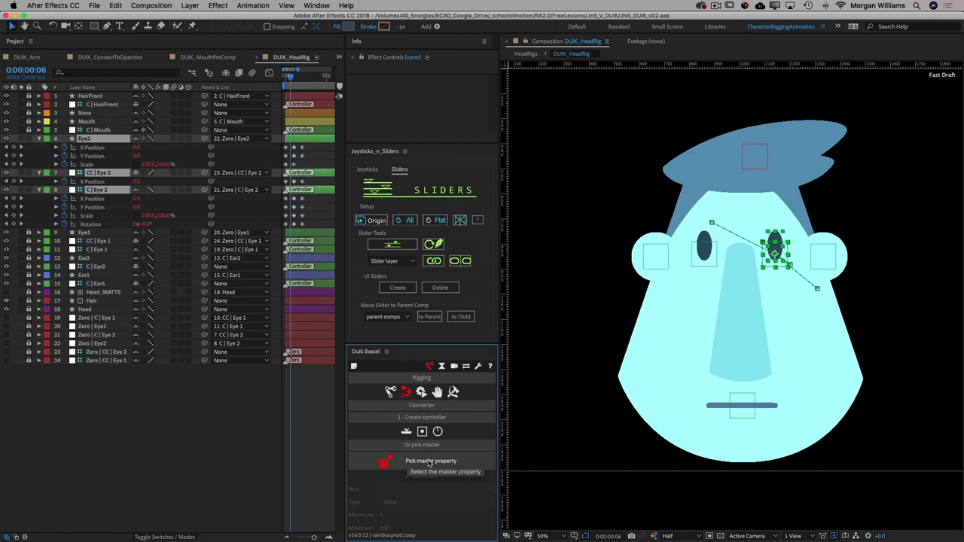
{"action": "left_click", "coordinate": [431, 462]}
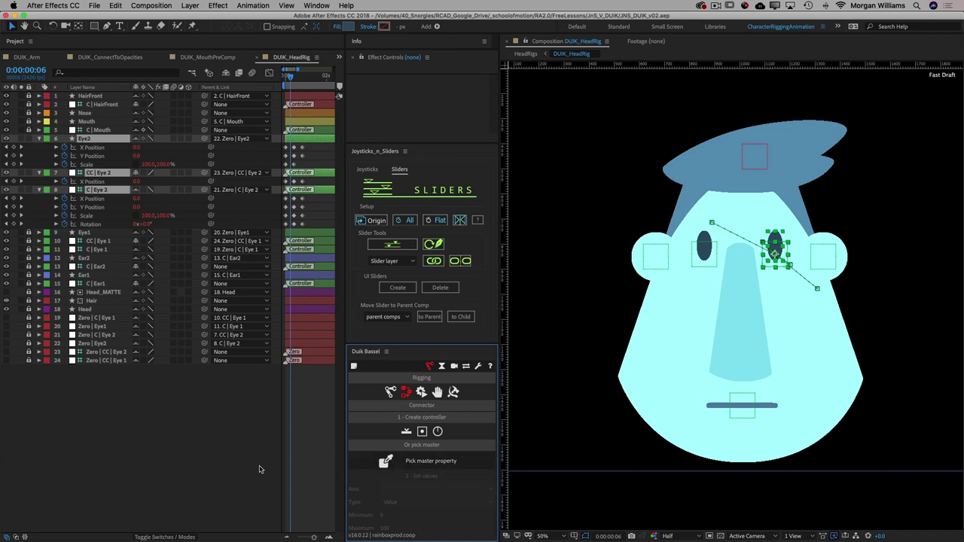
{"action": "left_click", "coordinate": [339, 57]}
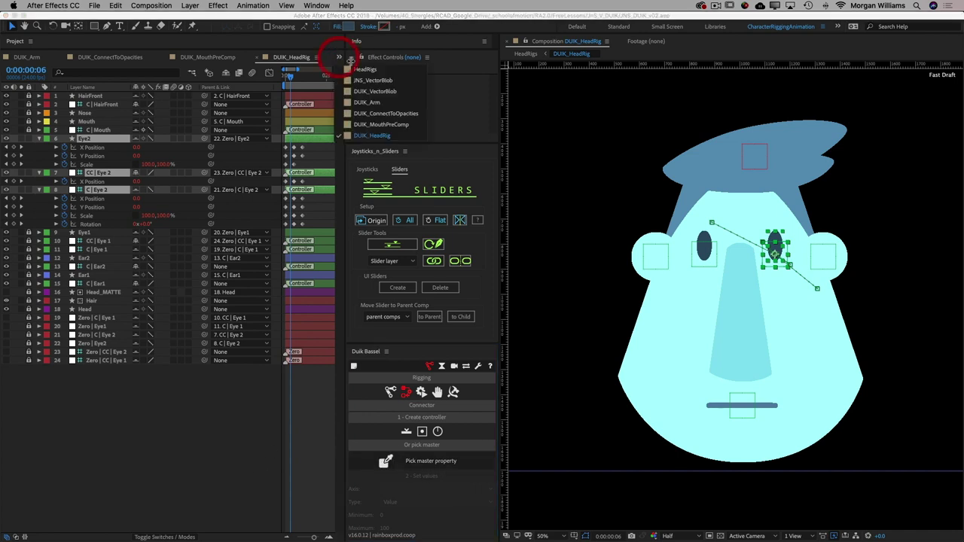
{"action": "left_click", "coordinate": [368, 102]}
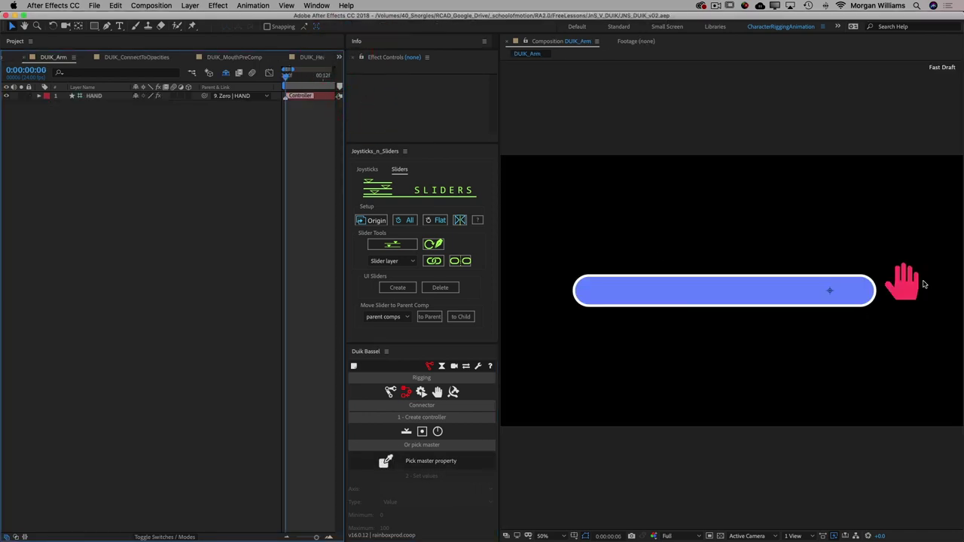
{"action": "left_click_drag", "start_coordinate": [906, 282], "coordinate": [824, 237]}
{"action": "left_click_drag", "start_coordinate": [839, 237], "coordinate": [795, 242]}
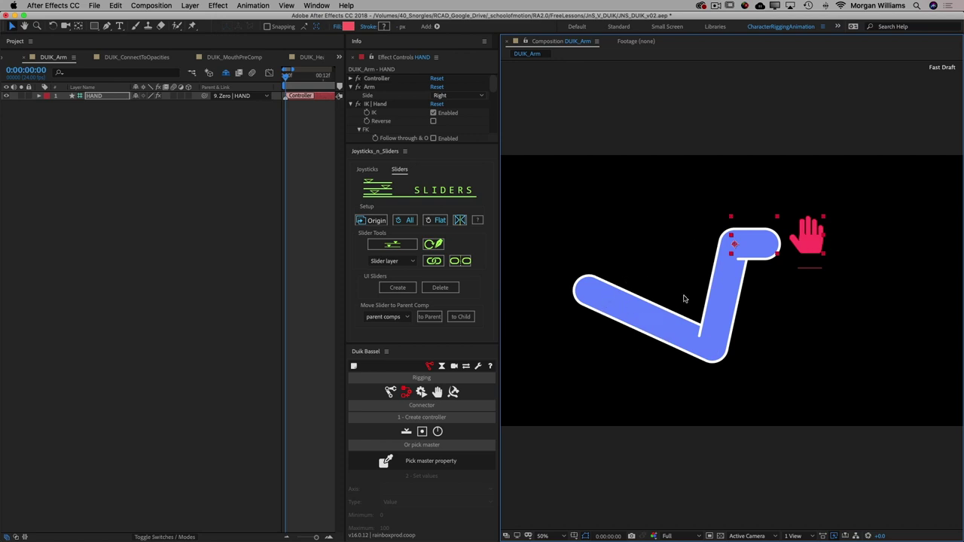
{"action": "key", "text": "super+z"}
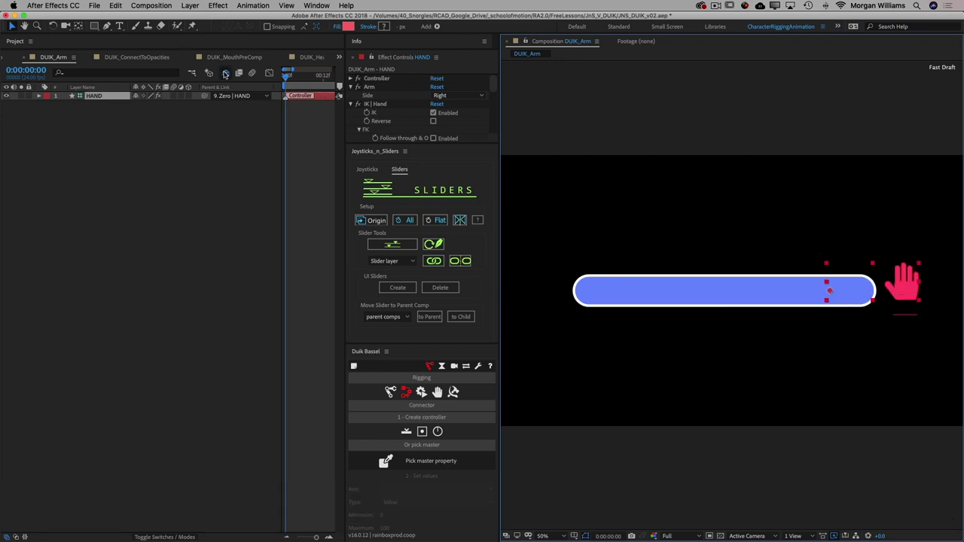
Turn off Shy, show the Arm layer's Size and Position keyframes, and scrub its bump animation
{"action": "left_click", "coordinate": [225, 73]}
{"action": "left_click", "coordinate": [81, 147]}
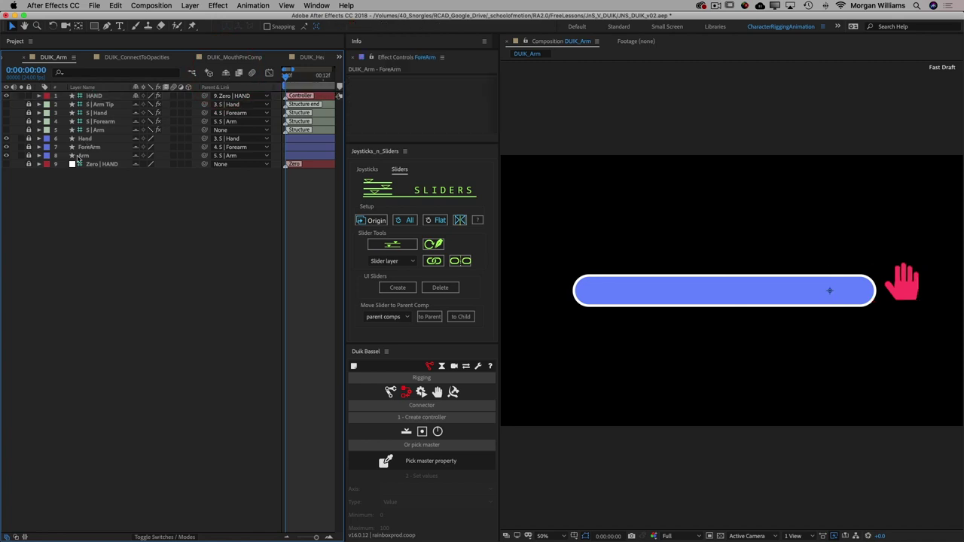
{"action": "left_click", "coordinate": [81, 156]}
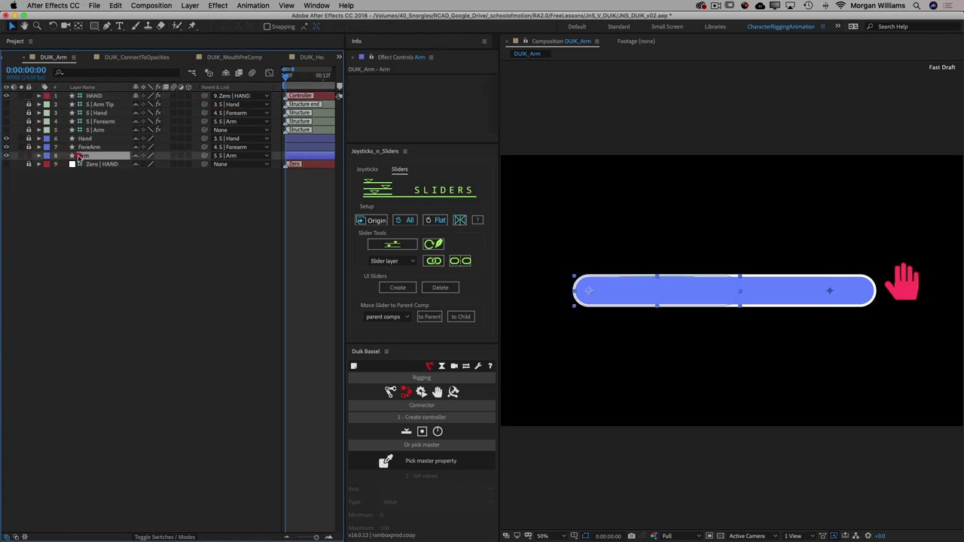
{"action": "key", "text": "u"}
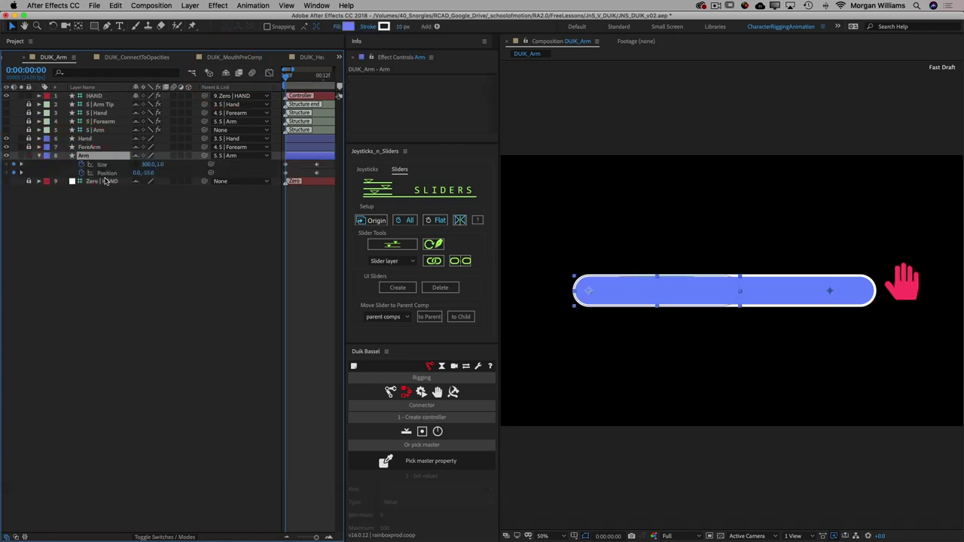
{"action": "mouse_move", "coordinate": [287, 77]}
{"action": "left_mouse_down"}
{"action": "mouse_move", "coordinate": [316, 81]}
{"action": "mouse_move", "coordinate": [295, 82]}
{"action": "mouse_move", "coordinate": [305, 82]}
{"action": "left_mouse_up"}
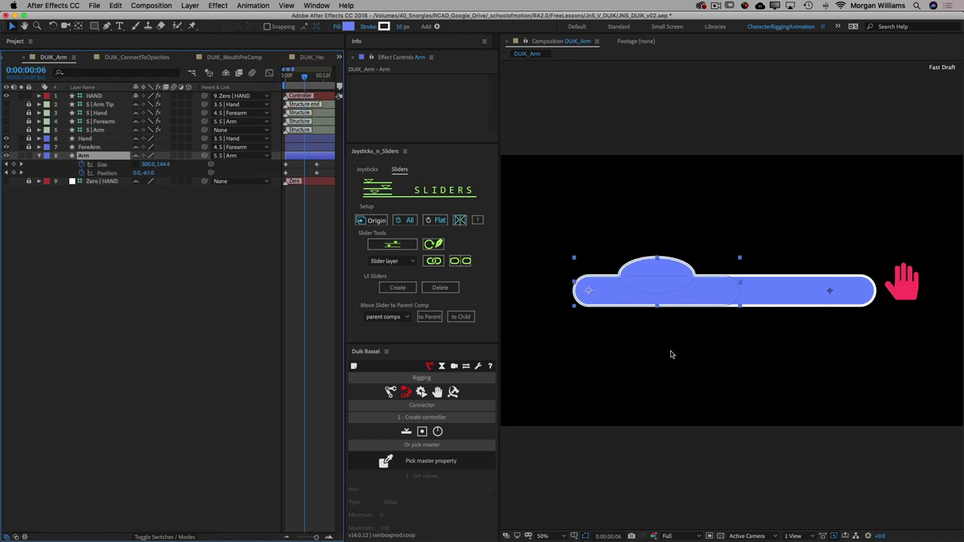
{"action": "left_click_drag", "start_coordinate": [306, 78], "coordinate": [259, 81]}
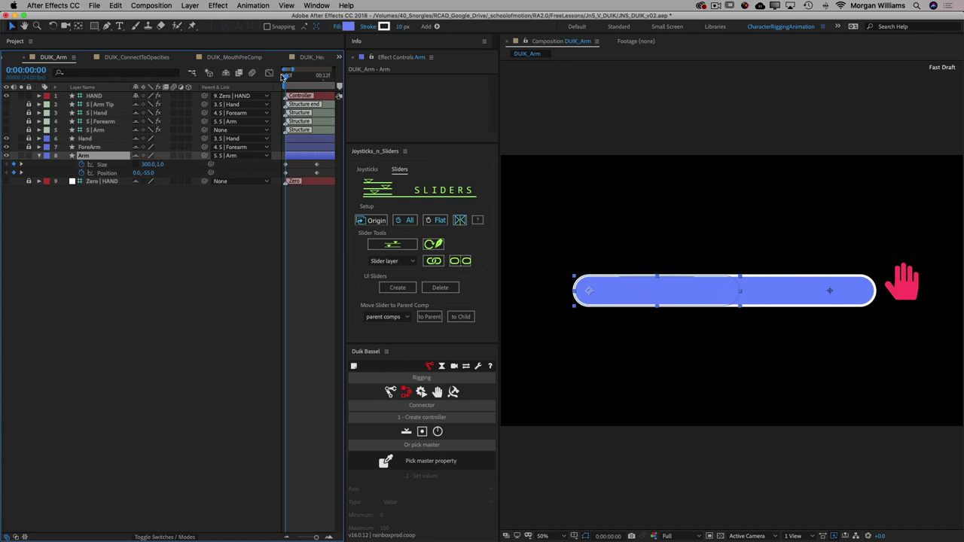
{"action": "left_click_drag", "start_coordinate": [297, 81], "coordinate": [254, 81]}
Unlock and select S | Forearm and show only its Rotation property
{"action": "left_click", "coordinate": [29, 122]}
{"action": "left_click", "coordinate": [99, 121]}
{"action": "left_click", "coordinate": [6, 121]}
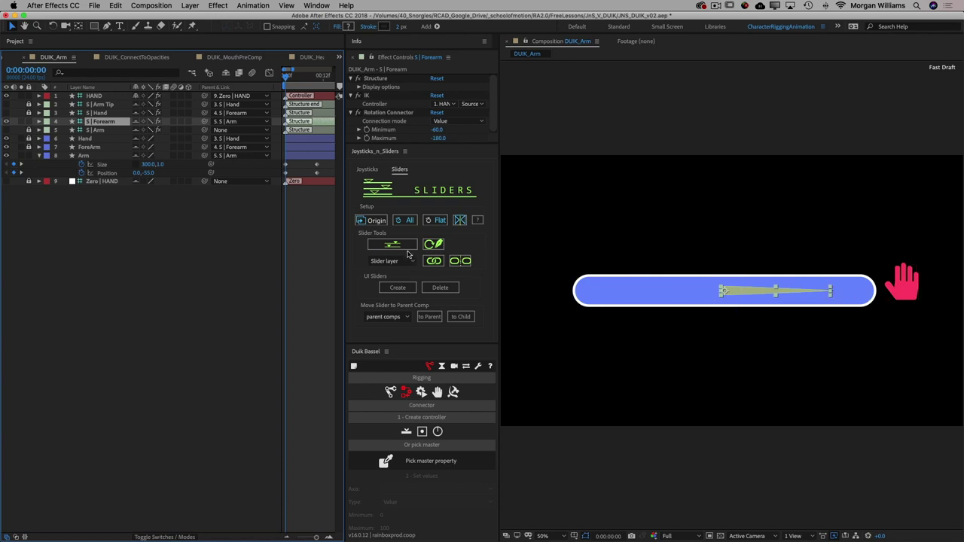
{"action": "left_click", "coordinate": [6, 121]}
{"action": "key", "text": "r"}
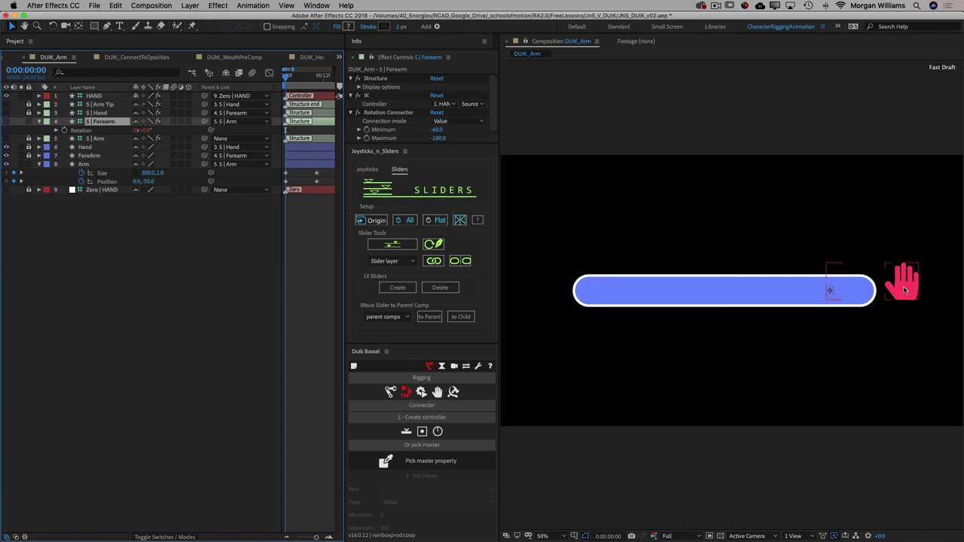
Test-bend the arm, undo back to straight, and select the S | Forearm Rotation property
{"action": "left_click_drag", "start_coordinate": [903, 286], "coordinate": [816, 203]}
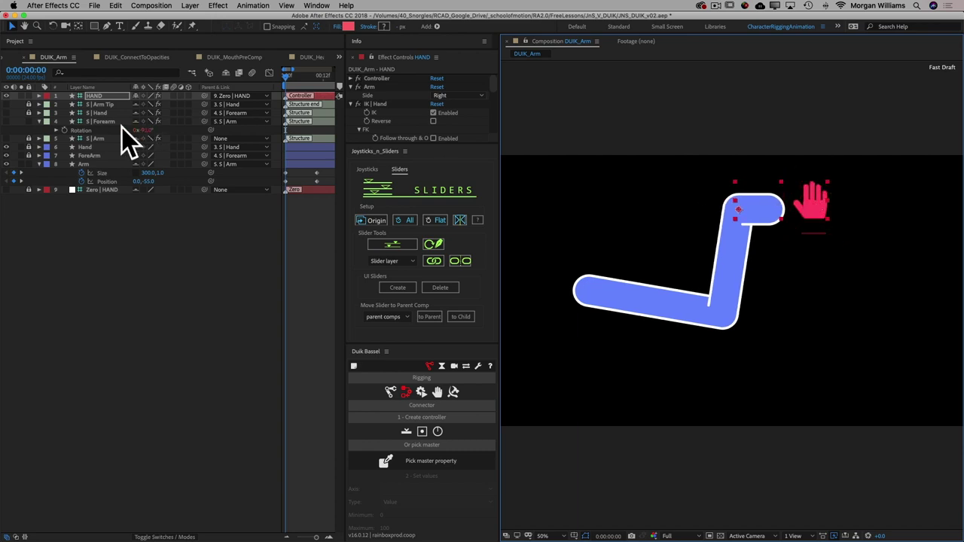
{"action": "key", "text": "super"}
{"action": "key", "text": "super+z"}
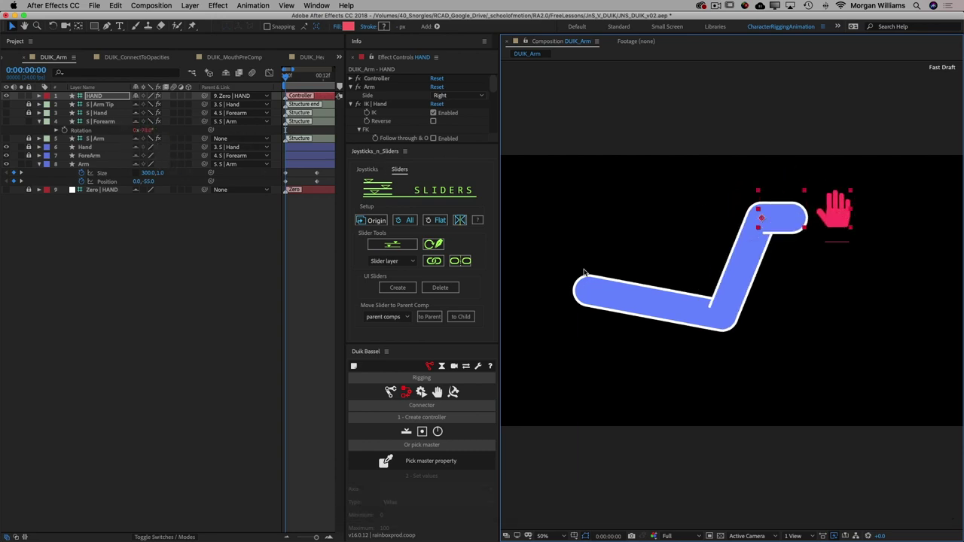
{"action": "key", "text": "super+z"}
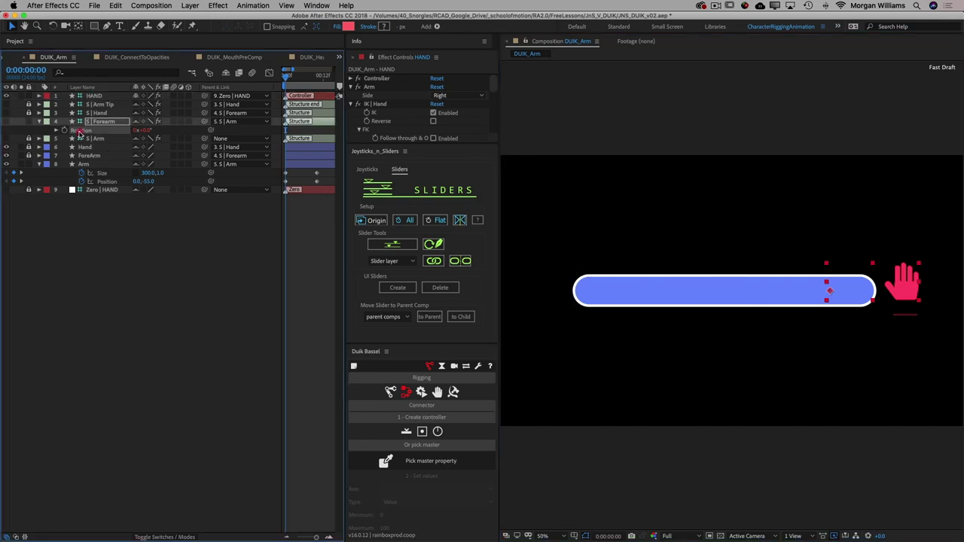
{"action": "left_click", "coordinate": [79, 131]}
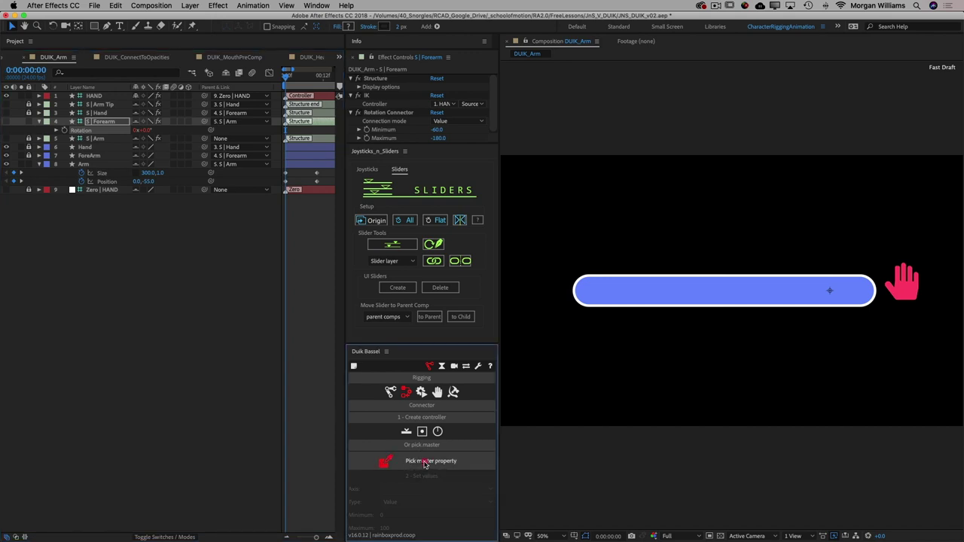
Pick S | Forearm Rotation as the Duik Connector master and enlarge the rigging panel
{"action": "left_click", "coordinate": [424, 464]}
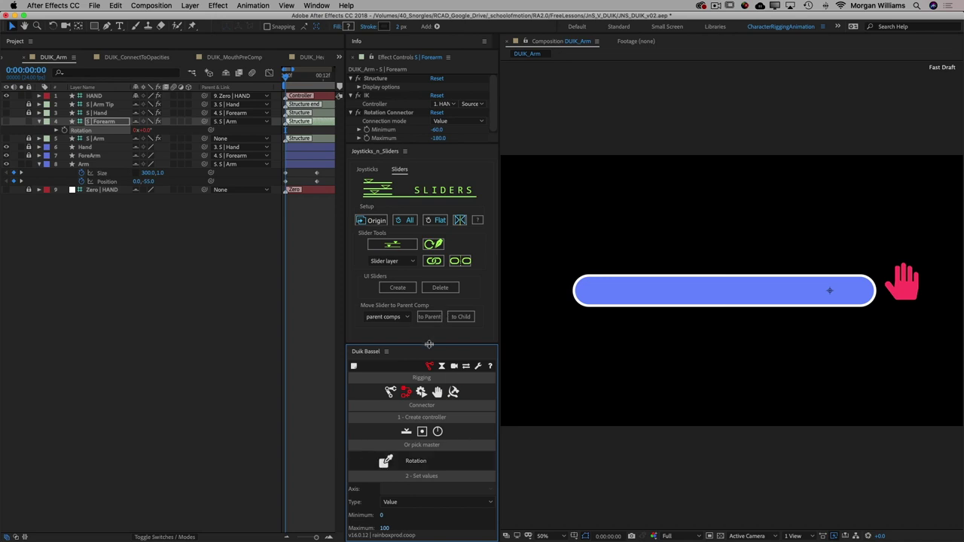
{"action": "left_click_drag", "start_coordinate": [429, 345], "coordinate": [423, 269]}
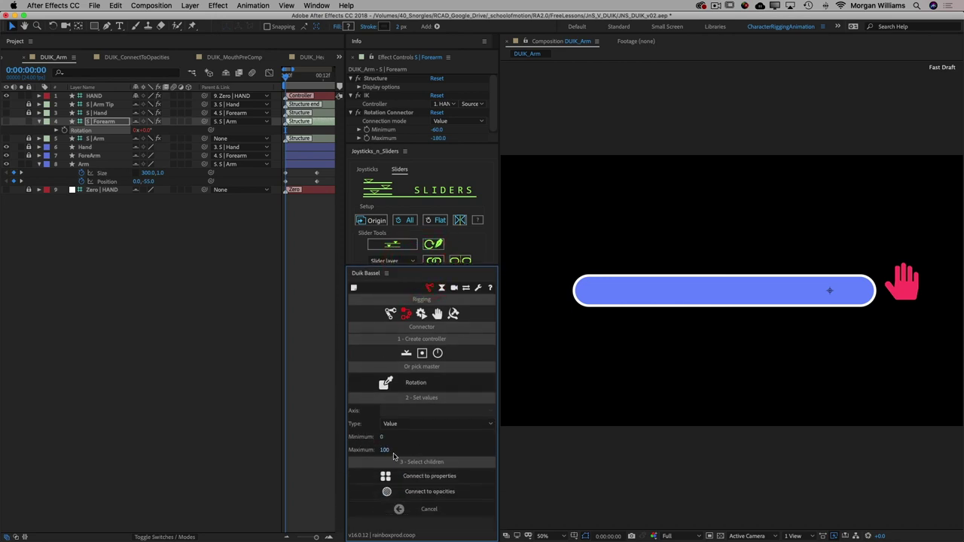
{"action": "left_click", "coordinate": [386, 383]}
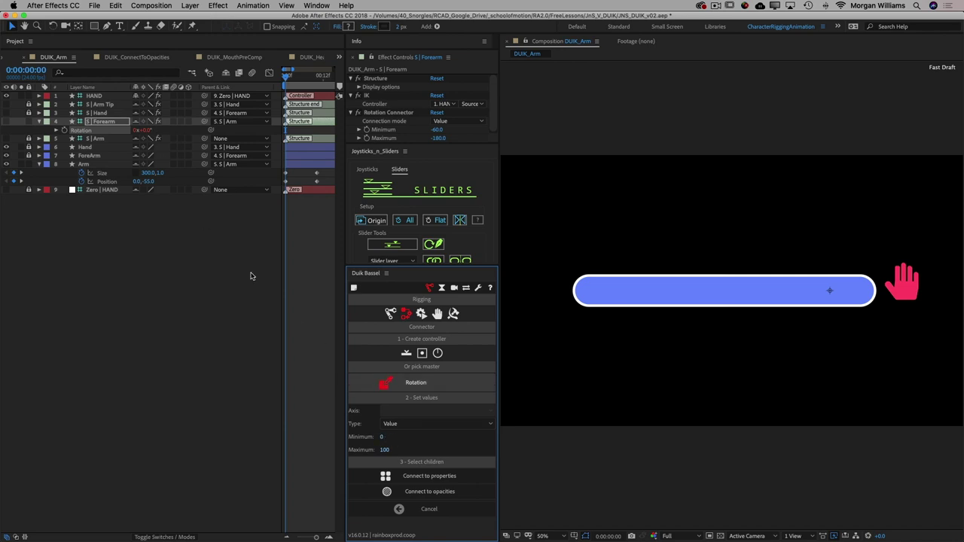
Set the Connector Maximum to -100 and select the Arm layer's Size and Position
{"action": "left_click", "coordinate": [385, 449]}
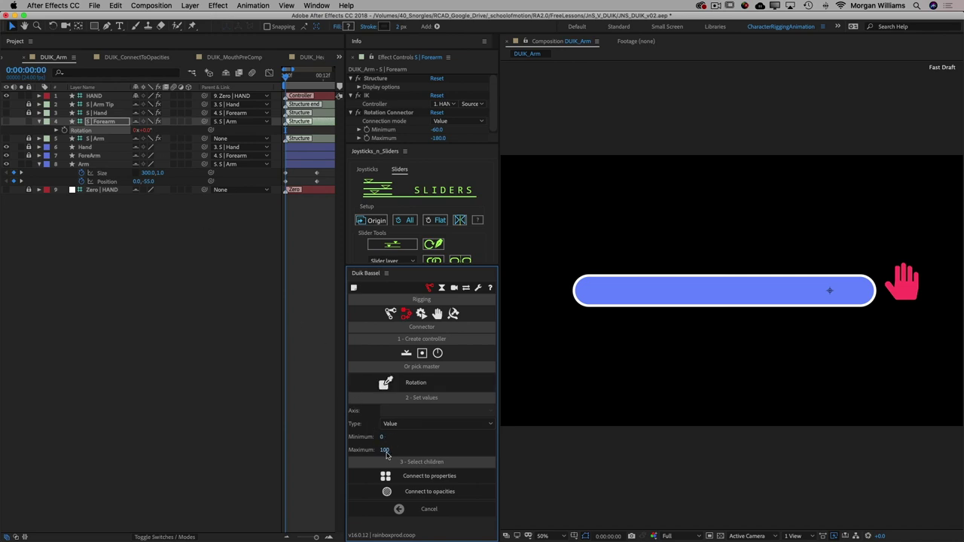
{"action": "left_click", "coordinate": [385, 450]}
{"action": "type", "text": "-100"}
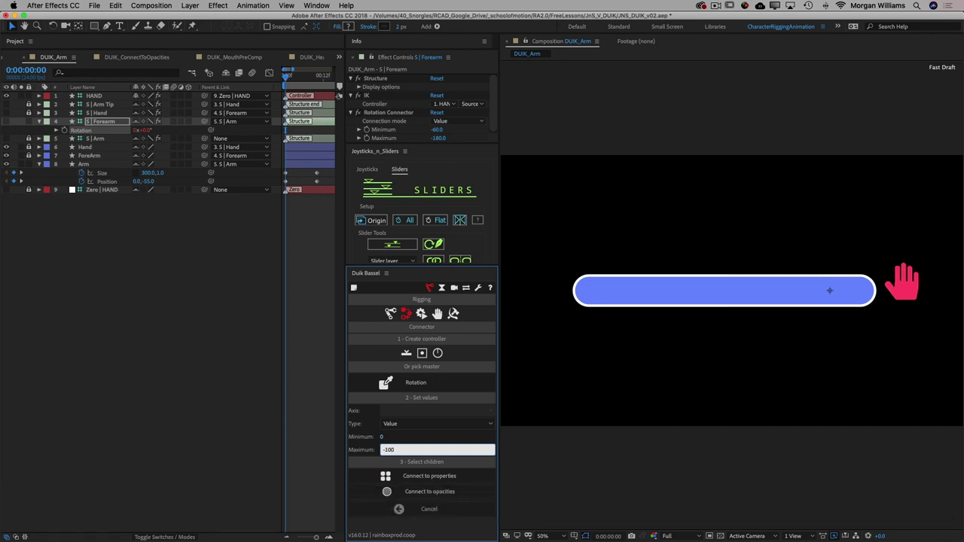
{"action": "key", "text": "Return"}
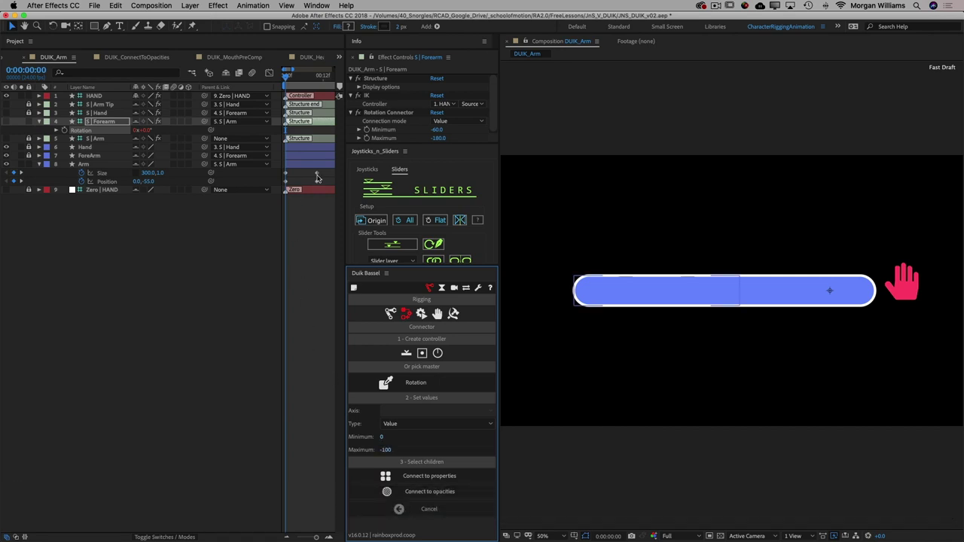
{"action": "left_click_drag", "start_coordinate": [324, 174], "coordinate": [277, 188]}
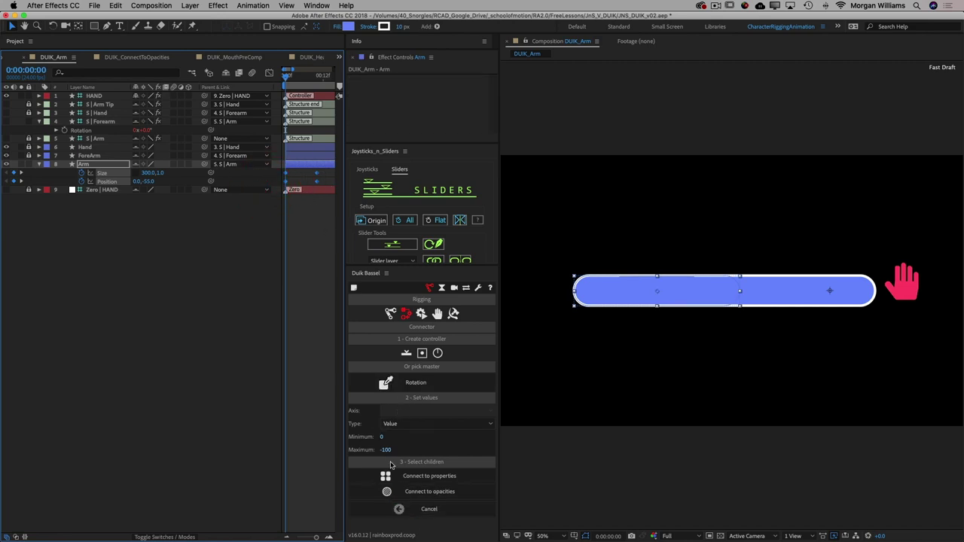
Connect Arm's Size and Position to the forearm rotation, dismiss the angle alerts, test-bend, and undo
{"action": "left_click", "coordinate": [427, 476]}
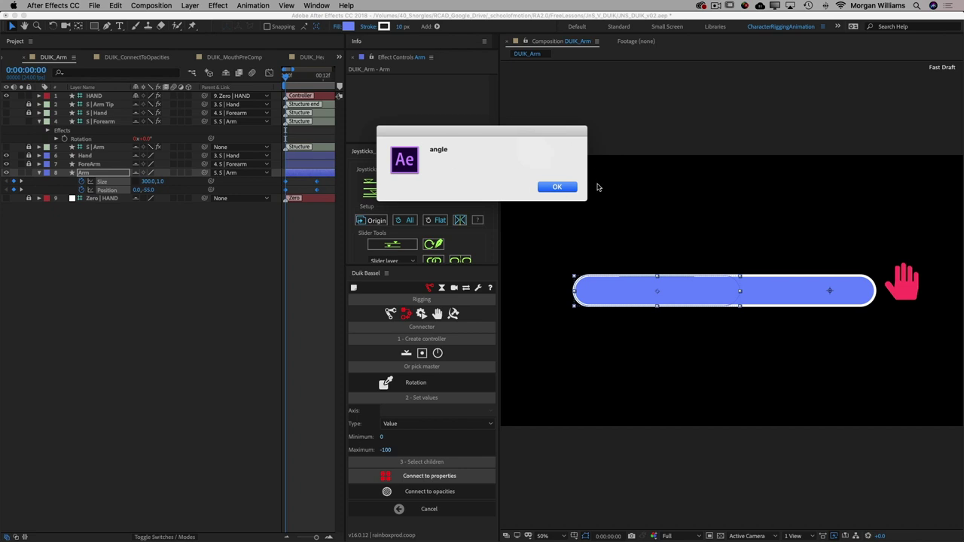
{"action": "left_click", "coordinate": [566, 189]}
{"action": "left_click", "coordinate": [561, 189]}
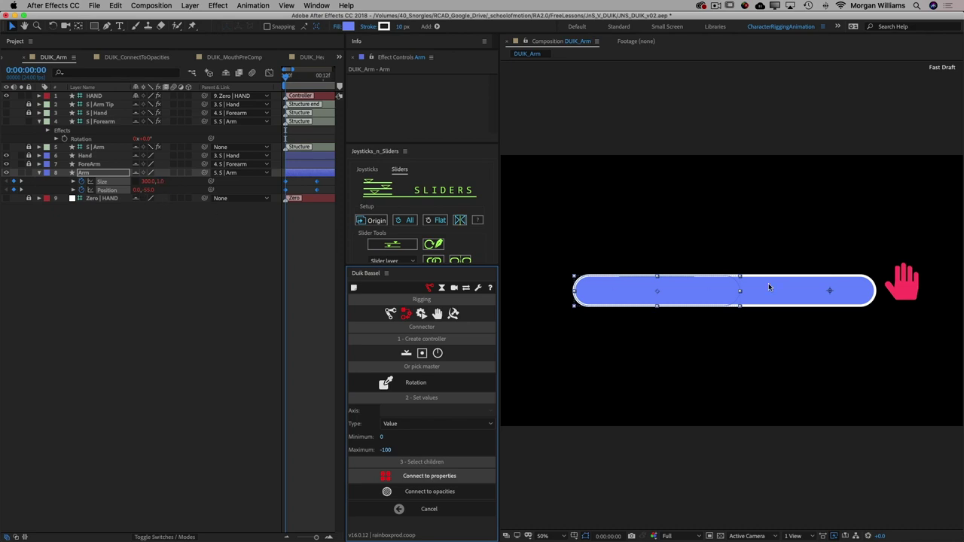
{"action": "left_click_drag", "start_coordinate": [904, 282], "coordinate": [864, 256]}
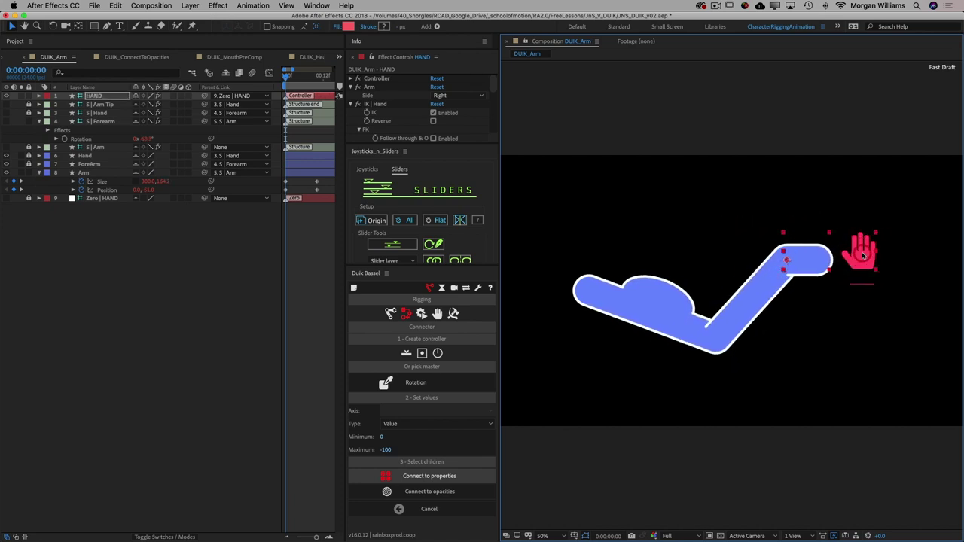
{"action": "key", "text": "super+z"}
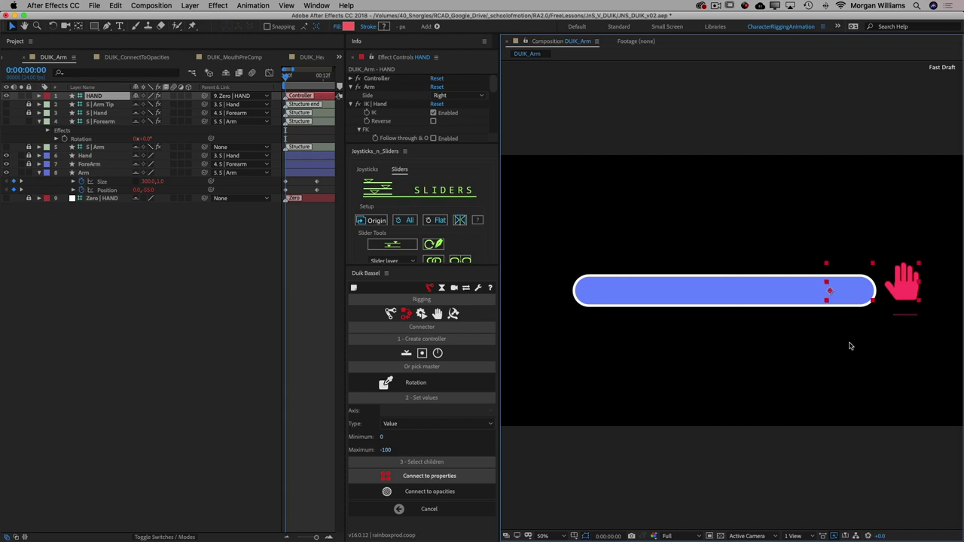
Collapse and lock the S | Forearm structure layer
{"action": "left_click", "coordinate": [87, 122]}
{"action": "left_click", "coordinate": [48, 130]}
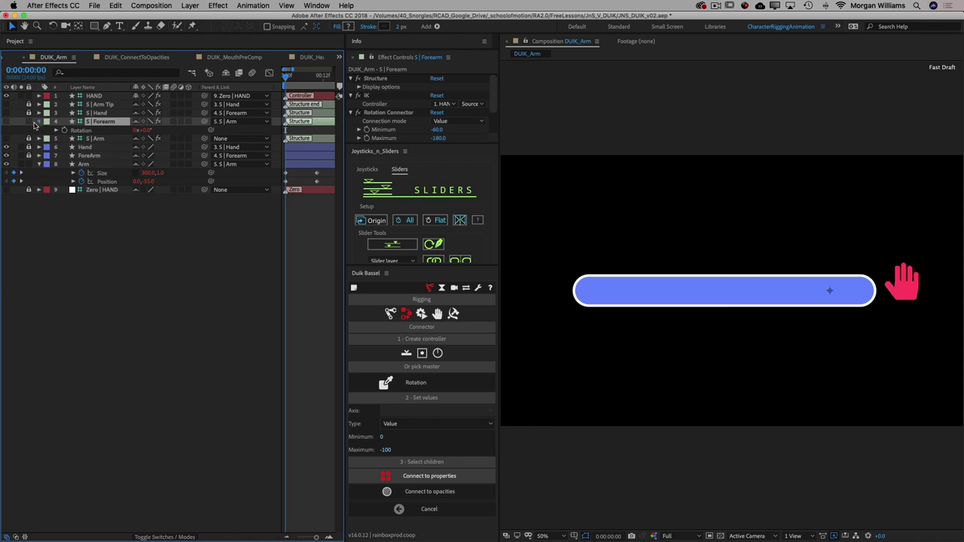
{"action": "left_click", "coordinate": [39, 122]}
{"action": "left_click", "coordinate": [28, 122]}
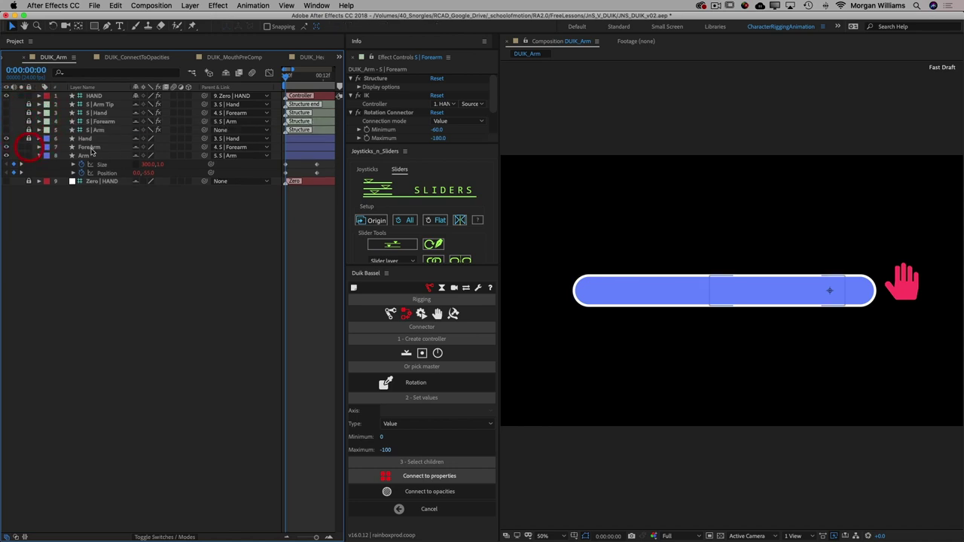
Reveal the ForeArm Trim Paths Start, bend the arm to check it, and show its expression
{"action": "left_click", "coordinate": [90, 148]}
{"action": "key", "text": "u"}
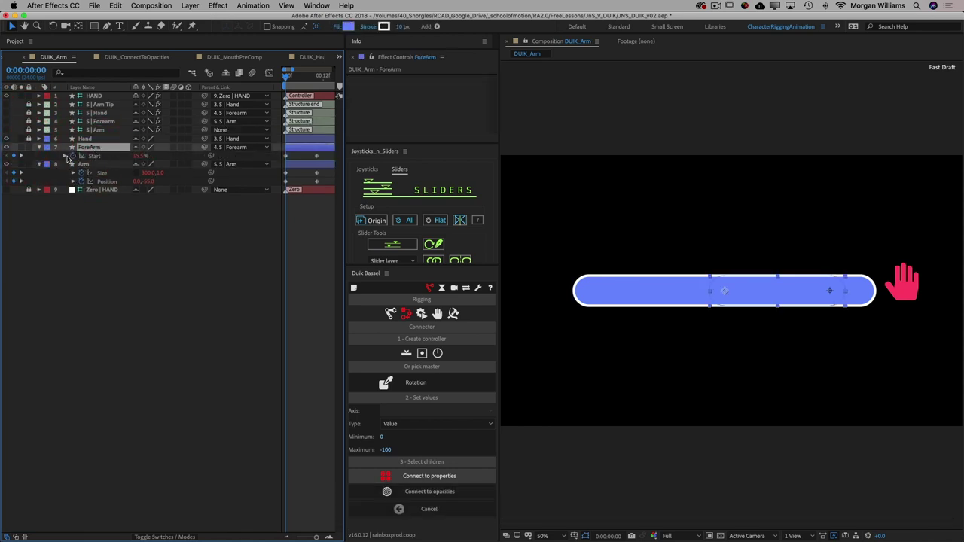
{"action": "left_click", "coordinate": [39, 148]}
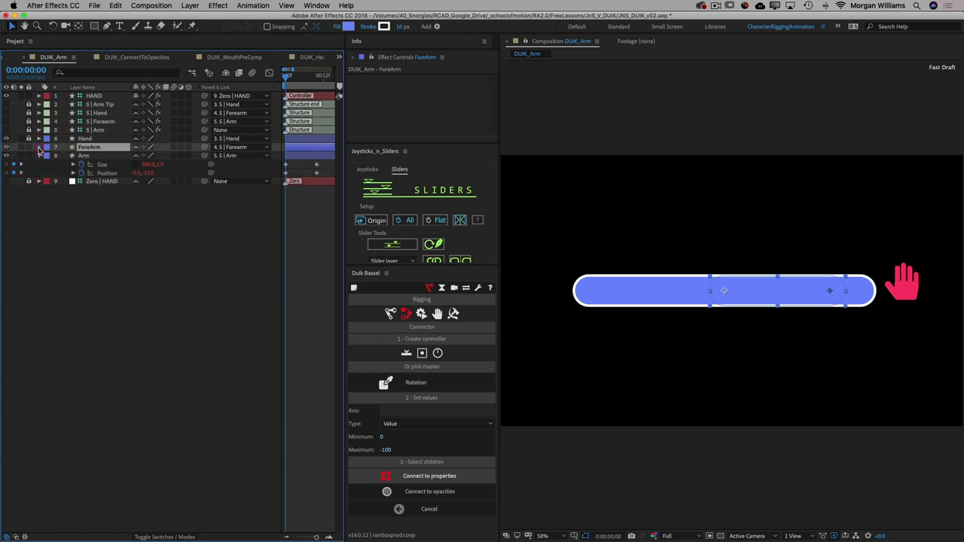
{"action": "left_click", "coordinate": [39, 148]}
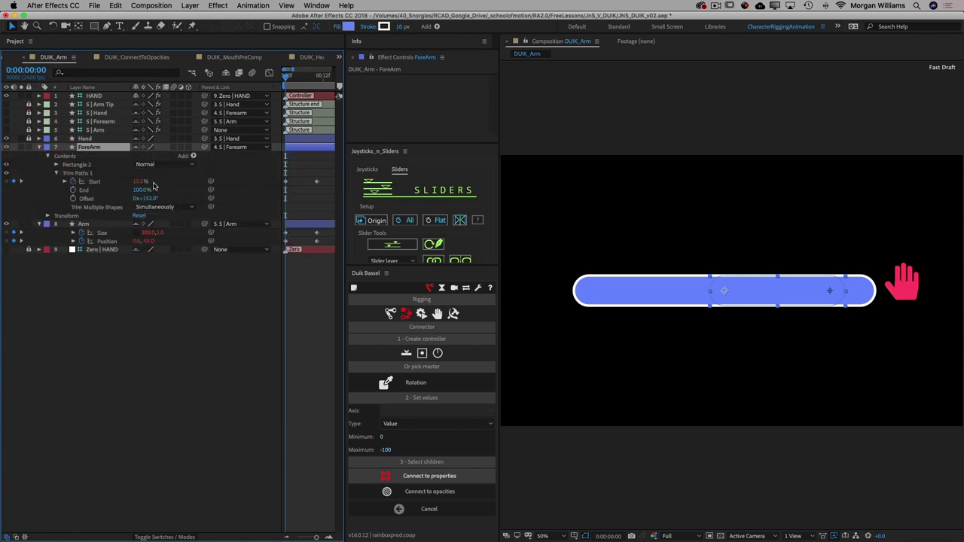
{"action": "left_click_drag", "start_coordinate": [906, 281], "coordinate": [819, 223]}
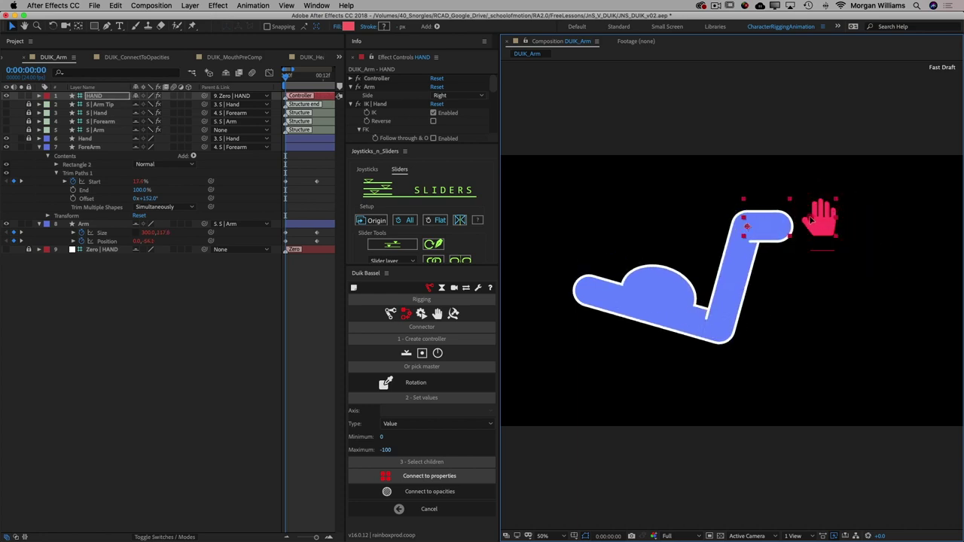
{"action": "left_click_drag", "start_coordinate": [824, 224], "coordinate": [769, 212]}
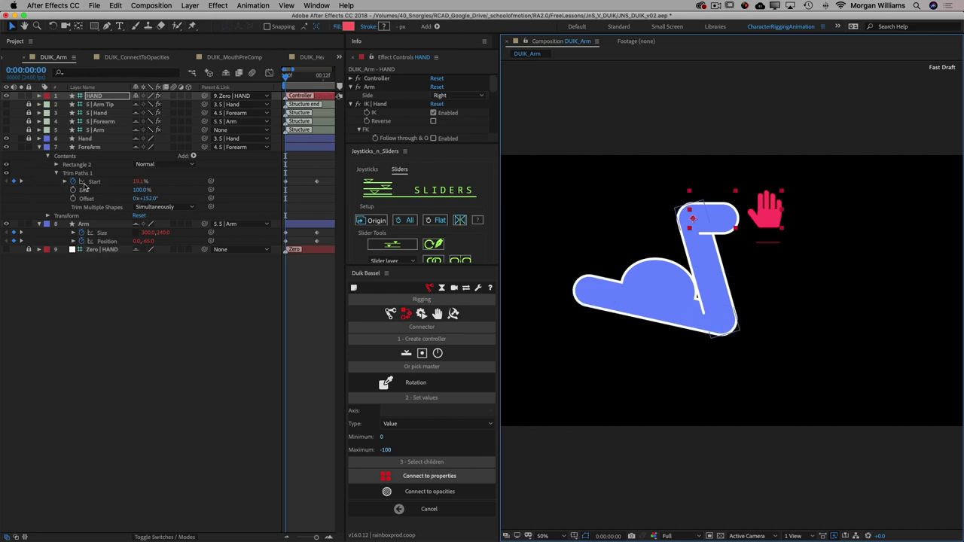
{"action": "left_click", "coordinate": [65, 183]}
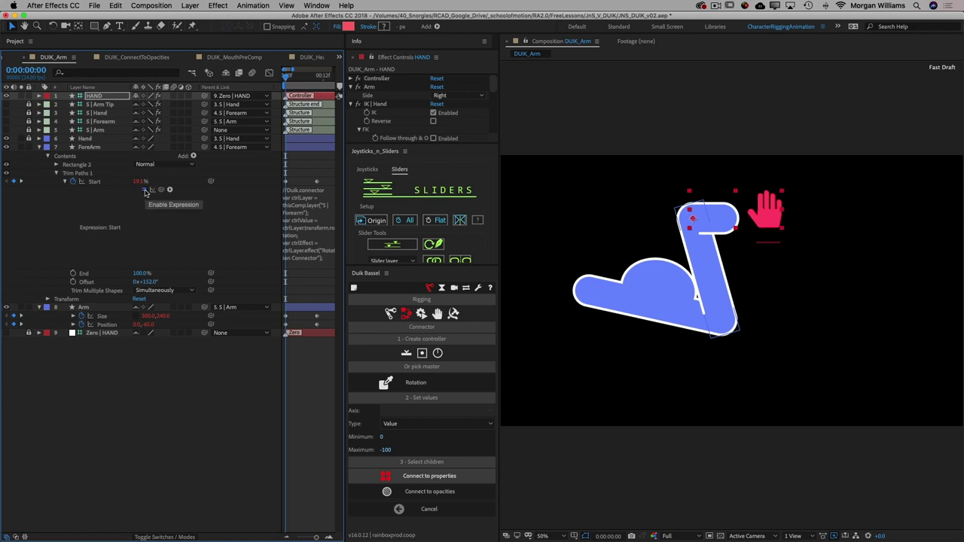
Enable the ForeArm Start connector expression, test the trim by moving the hand, and unlock Hand
{"action": "left_click", "coordinate": [143, 189]}
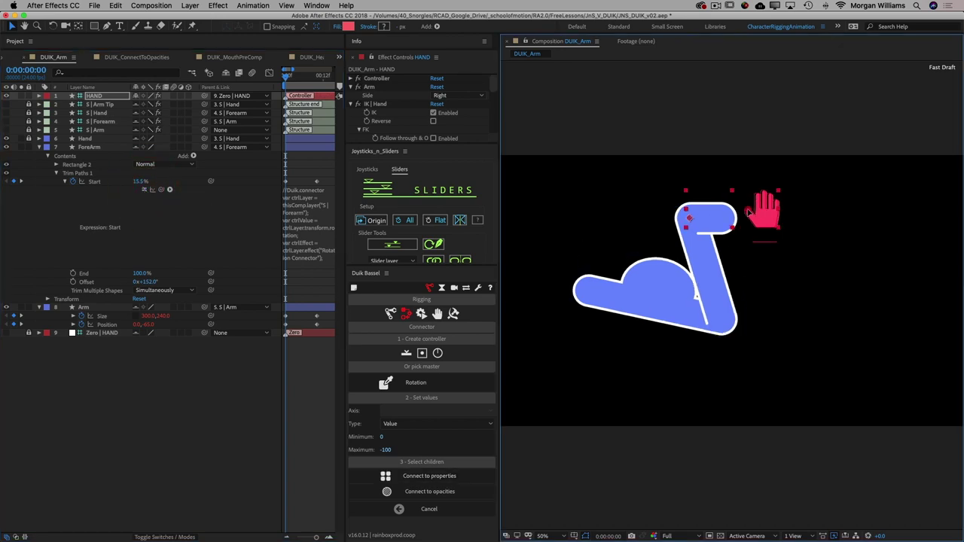
{"action": "left_click_drag", "start_coordinate": [765, 195], "coordinate": [740, 194]}
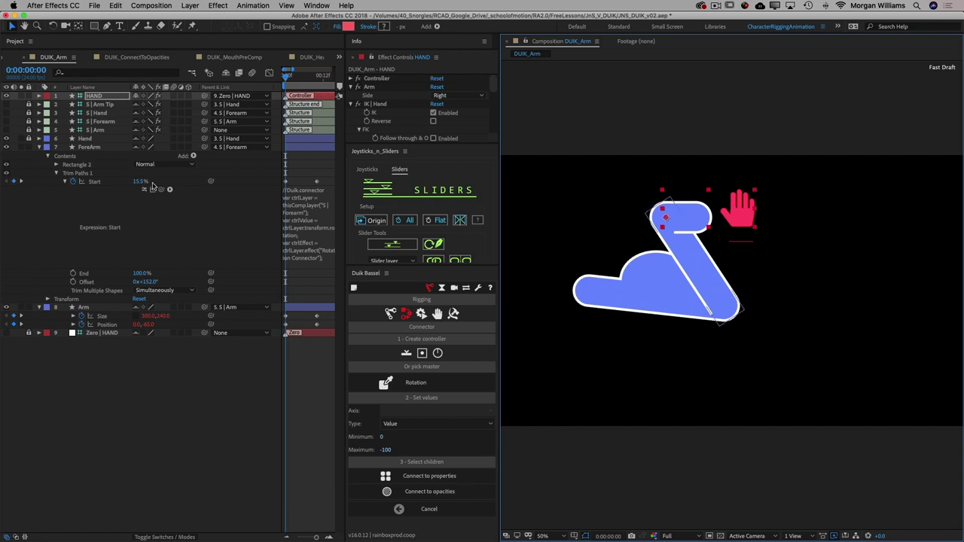
{"action": "left_click", "coordinate": [144, 190]}
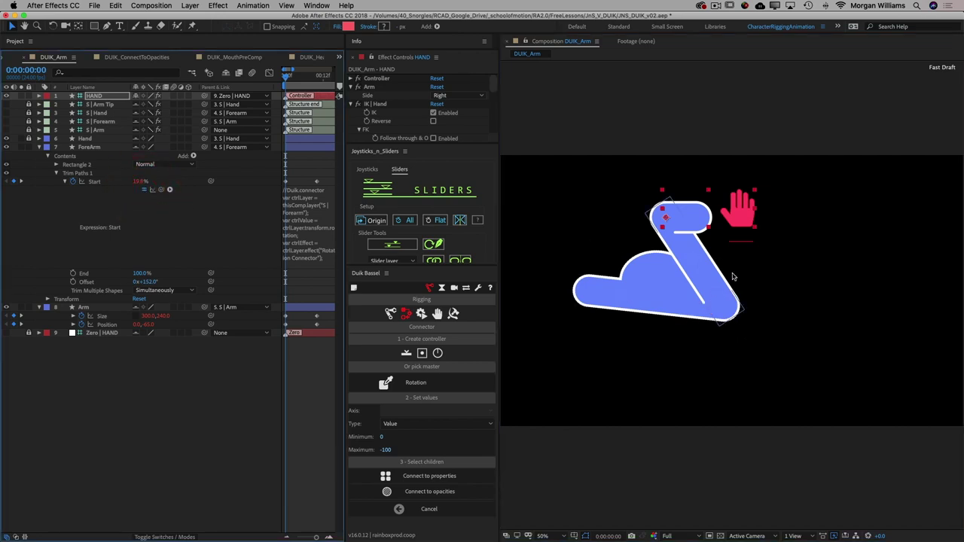
{"action": "left_click_drag", "start_coordinate": [731, 205], "coordinate": [819, 224]}
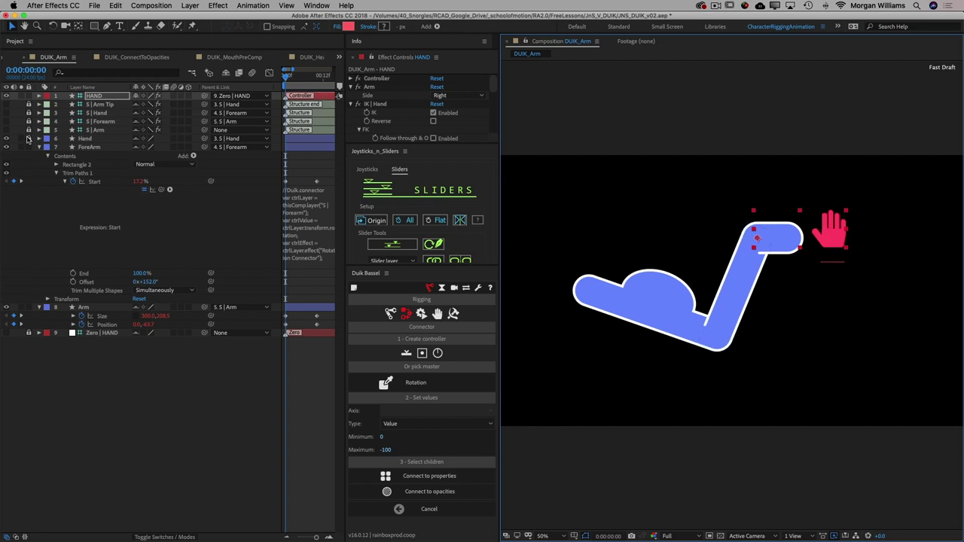
{"action": "left_click", "coordinate": [28, 139]}
Reveal the Hand layer's Start and End keyframes, bend the arm, and rotate the red hand
{"action": "left_click", "coordinate": [83, 139]}
{"action": "key", "text": "u"}
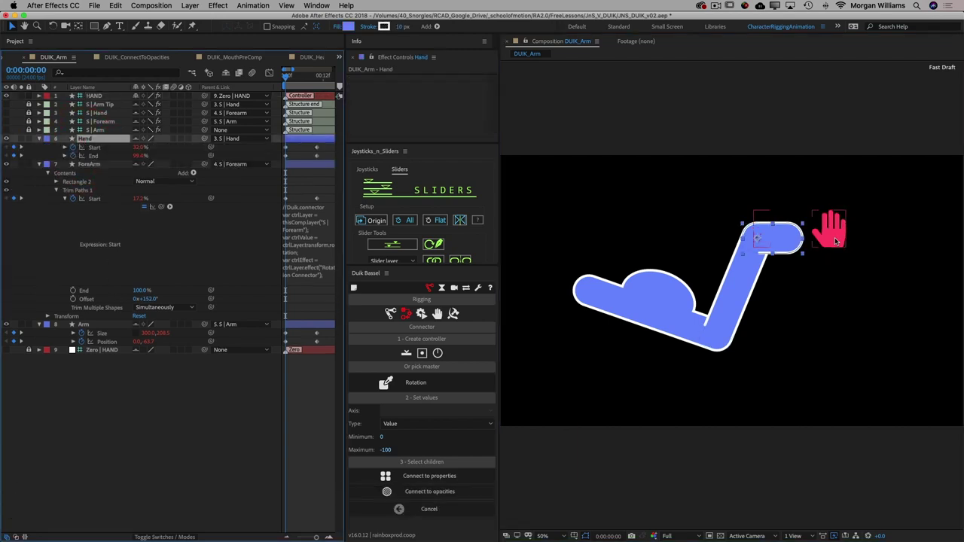
{"action": "key", "text": "w"}
{"action": "left_click_drag", "start_coordinate": [835, 237], "coordinate": [713, 262]}
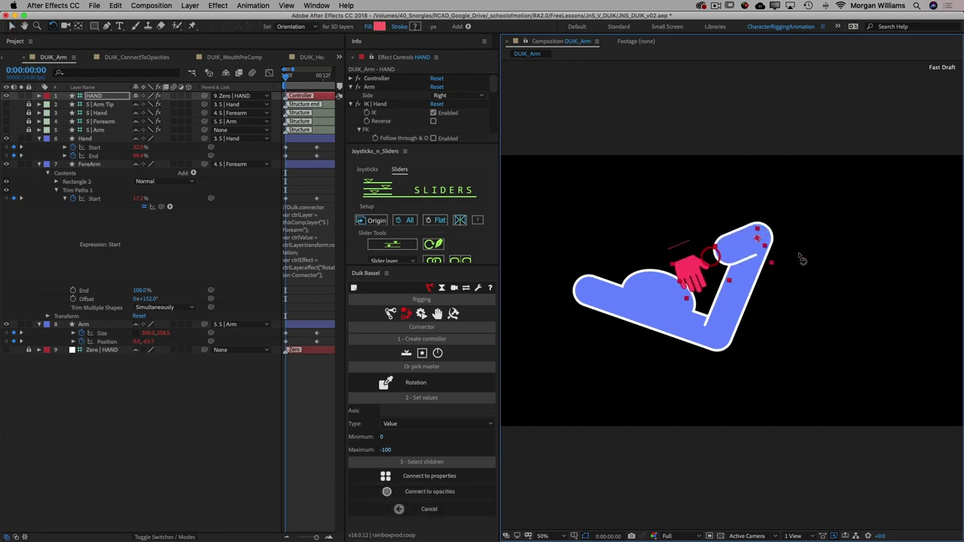
{"action": "key", "text": "v"}
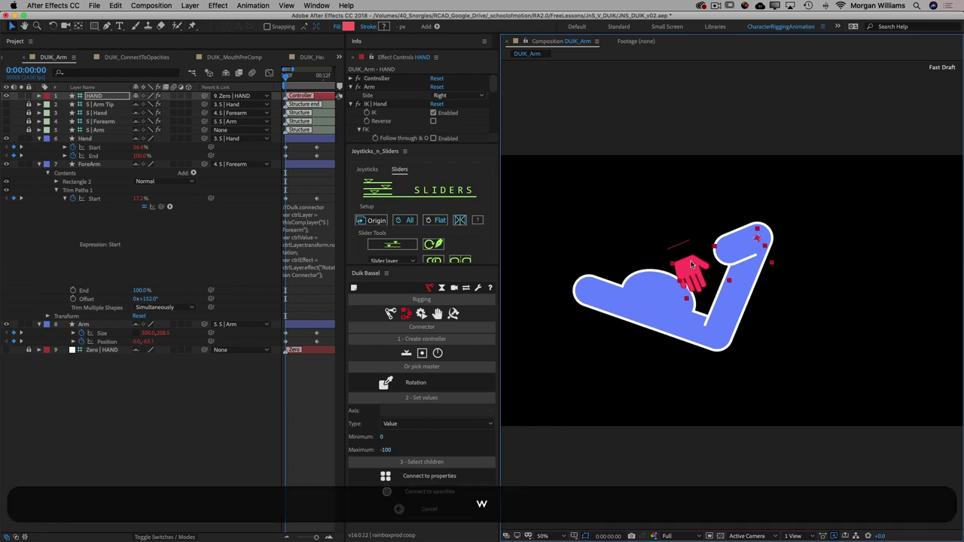
{"action": "key", "text": "w"}
{"action": "left_click_drag", "start_coordinate": [709, 256], "coordinate": [697, 285]}
{"action": "key", "text": "v"}
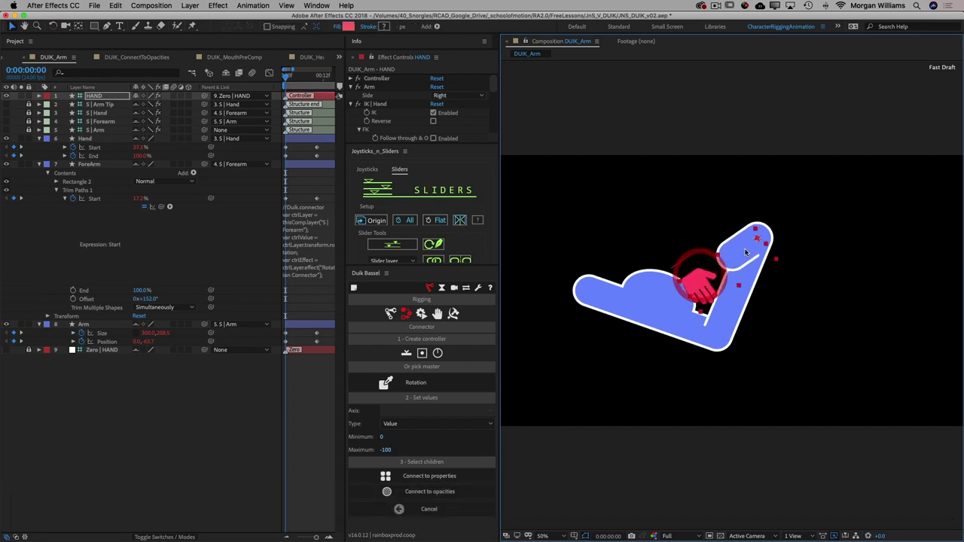
Connect the Hand stroke's Start and End to hand rotation, test the arm, and open DUIK_ConnectToOpacities
{"action": "left_click", "coordinate": [72, 147], "text": "alt"}
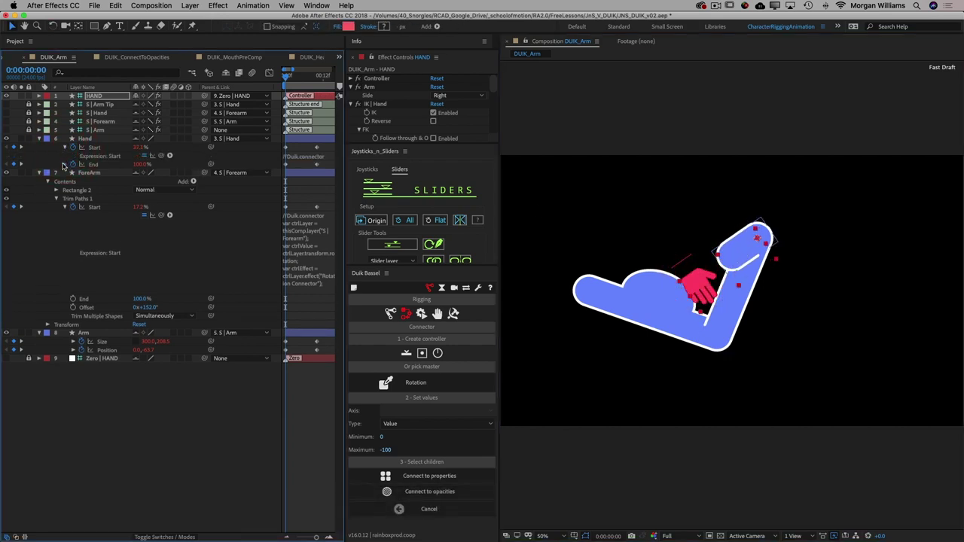
{"action": "left_click", "coordinate": [72, 164], "text": "alt"}
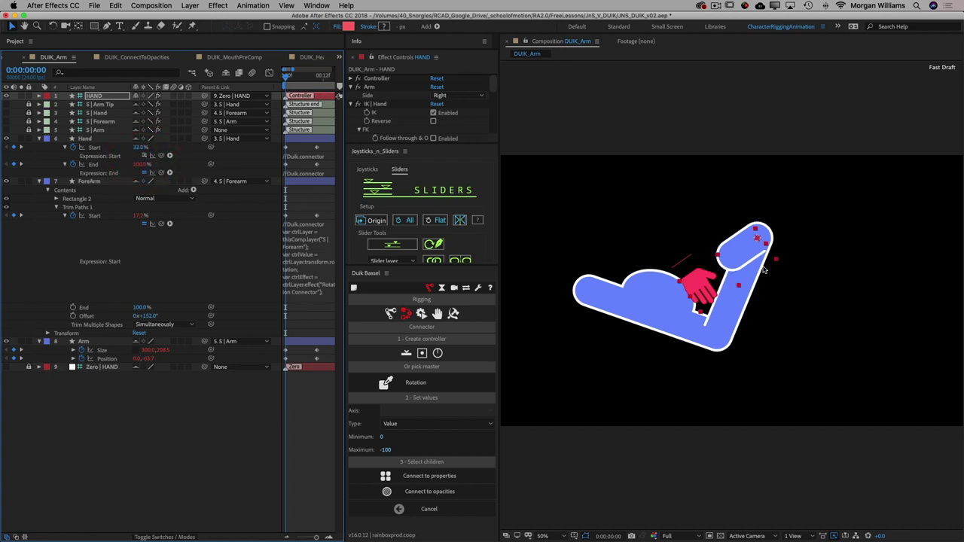
{"action": "left_click", "coordinate": [765, 270]}
{"action": "left_click_drag", "start_coordinate": [699, 288], "coordinate": [721, 287]}
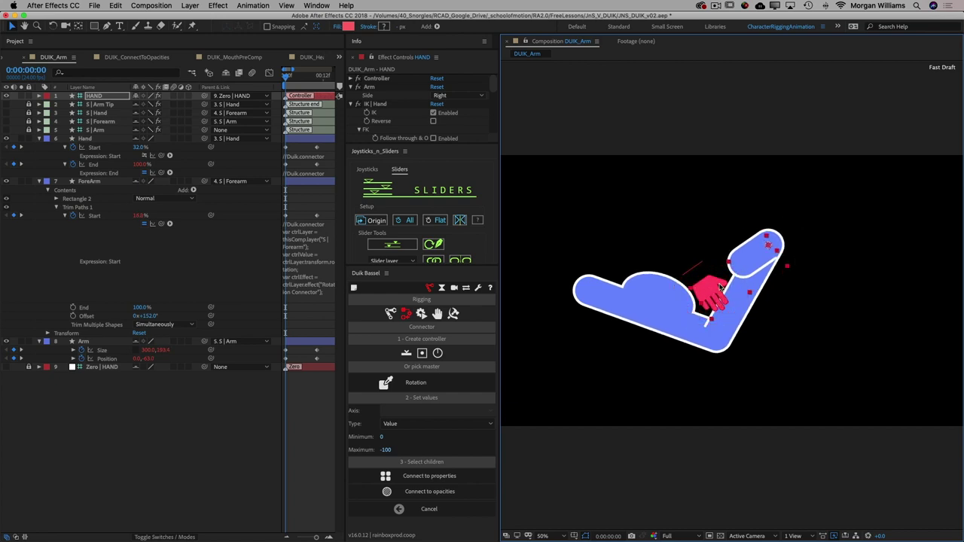
{"action": "left_click", "coordinate": [145, 156]}
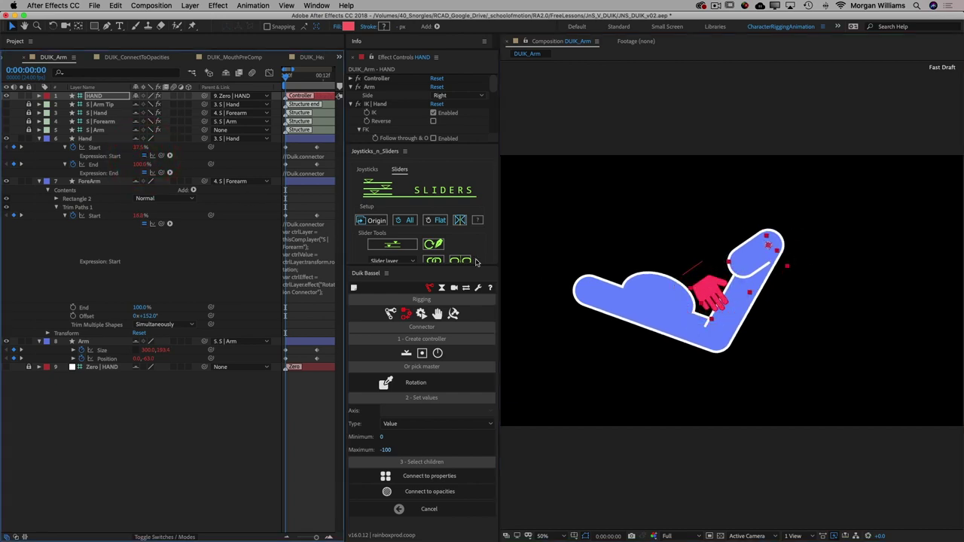
{"action": "left_click_drag", "start_coordinate": [720, 275], "coordinate": [836, 302]}
{"action": "key", "text": "w"}
{"action": "key", "text": "v"}
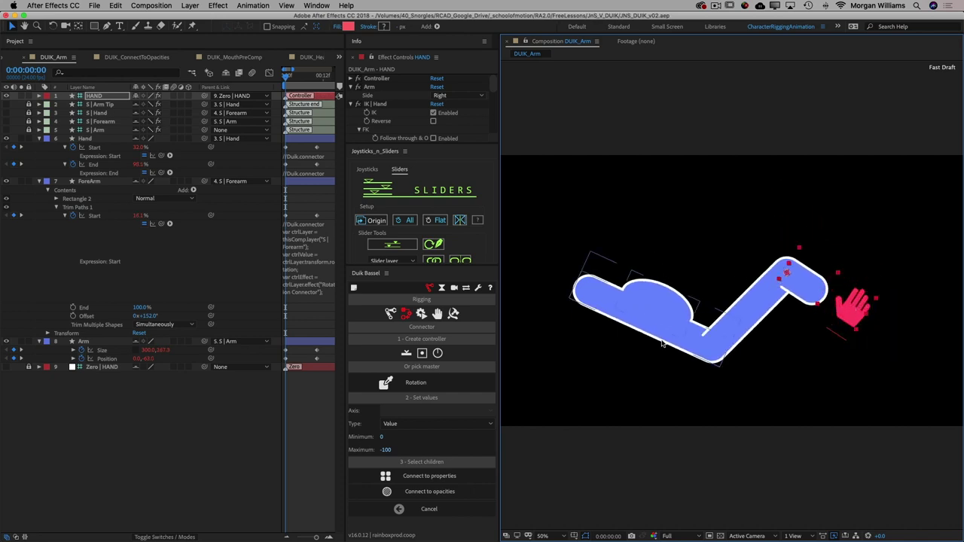
{"action": "left_click", "coordinate": [399, 384]}
{"action": "left_click", "coordinate": [133, 58]}
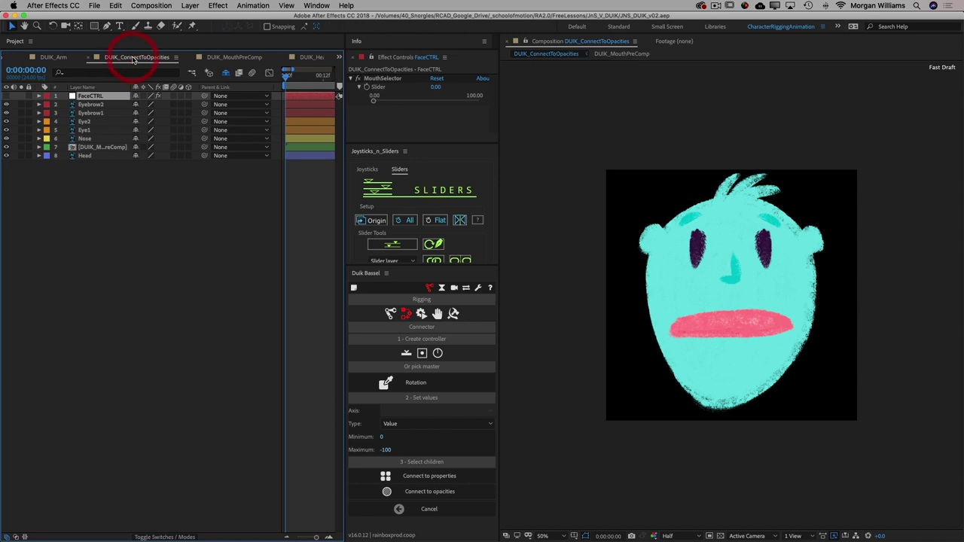
Enter DUIK_MouthPreComp, preview each mouth shape, and leave Mouth_0 through Mouth_4 all visible
{"action": "double_click", "coordinate": [96, 148]}
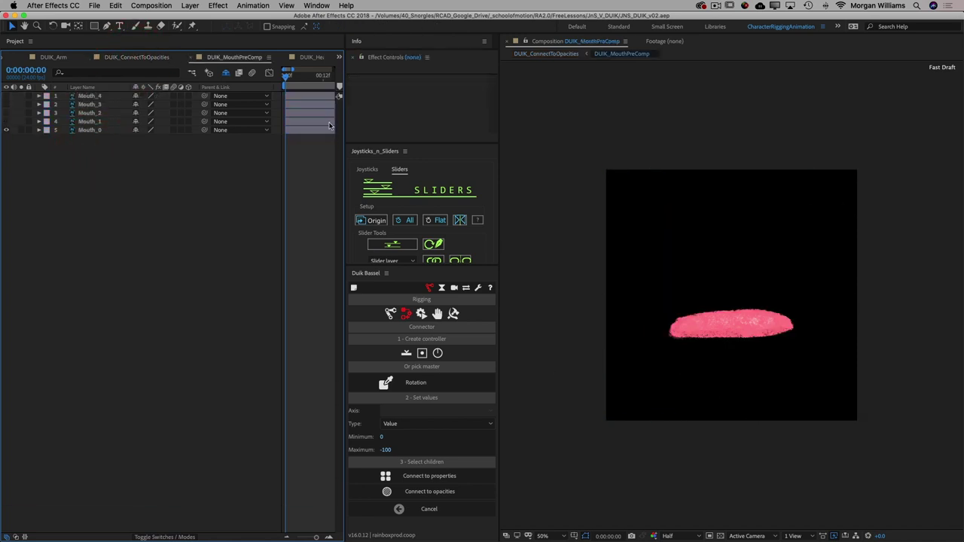
{"action": "left_click", "coordinate": [6, 121], "text": "alt"}
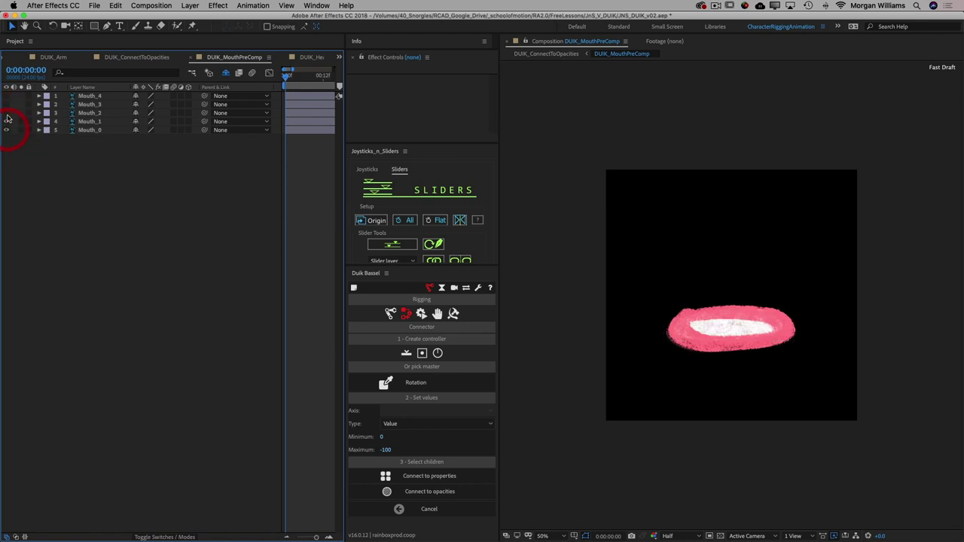
{"action": "left_click", "coordinate": [6, 113], "text": "alt"}
{"action": "left_click", "coordinate": [6, 105], "text": "alt"}
{"action": "left_click", "coordinate": [6, 96], "text": "alt"}
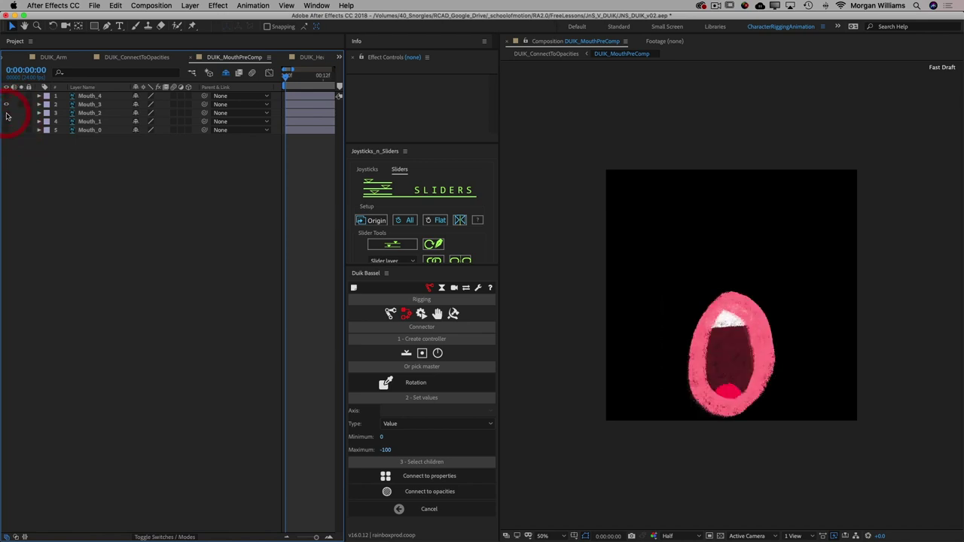
{"action": "left_click", "coordinate": [6, 105], "text": "alt"}
{"action": "left_click", "coordinate": [6, 104], "text": "alt"}
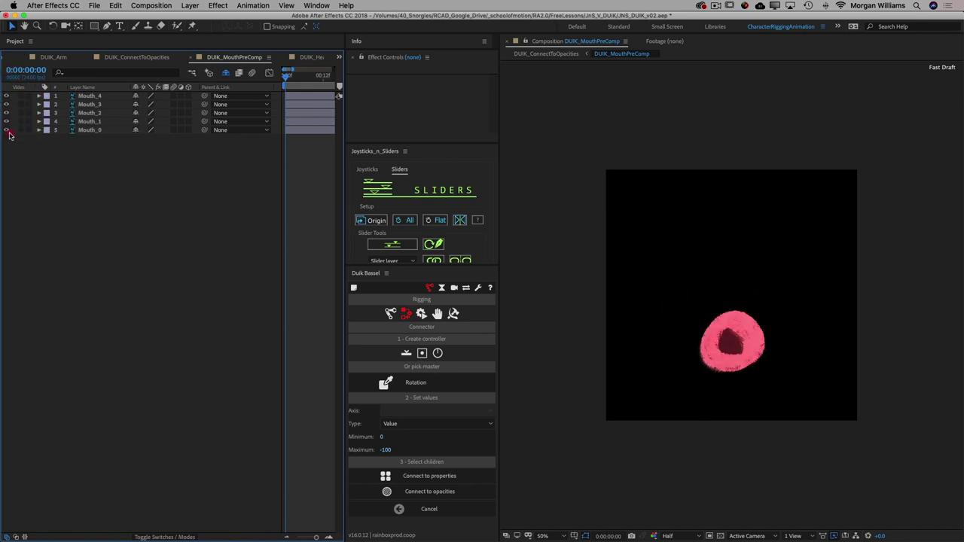
{"action": "left_click", "coordinate": [10, 139]}
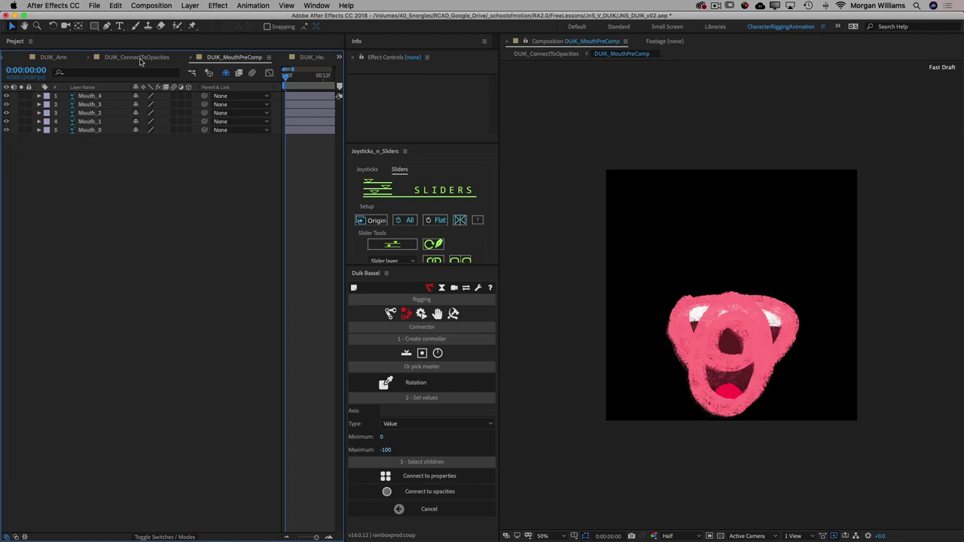
Select the FaceCTRL layer and a mouth layer in DUIK_MouthPreComp, then return to the face comp
{"action": "left_click", "coordinate": [137, 57]}
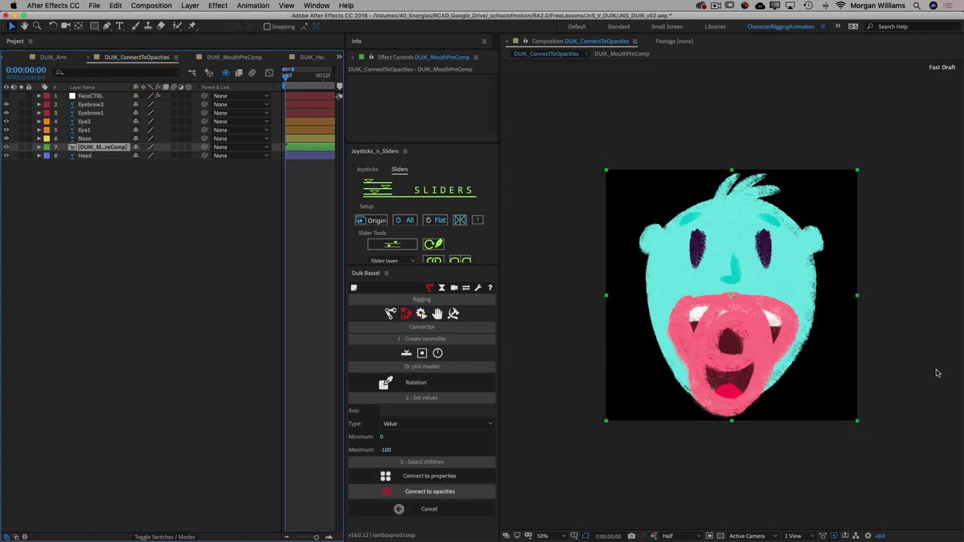
{"action": "left_click", "coordinate": [73, 284]}
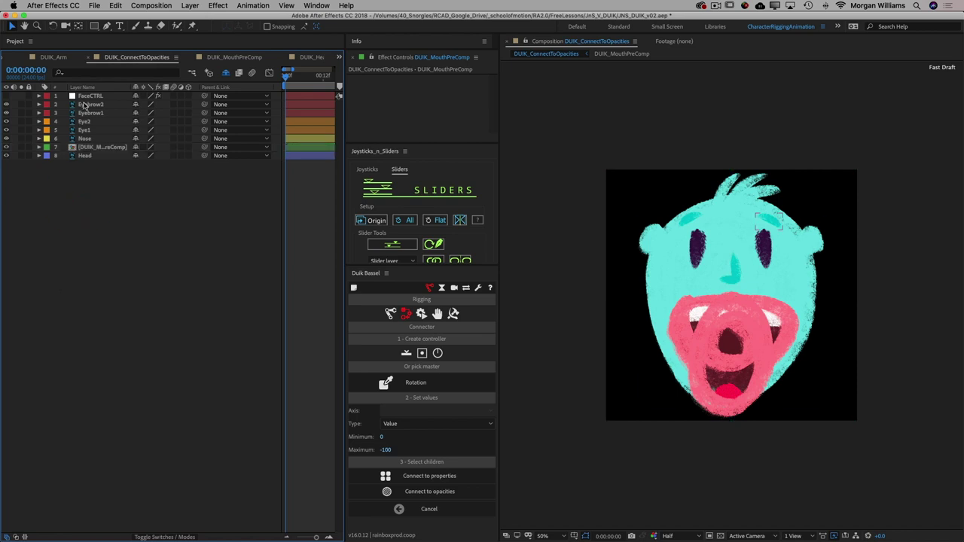
{"action": "left_click", "coordinate": [85, 98]}
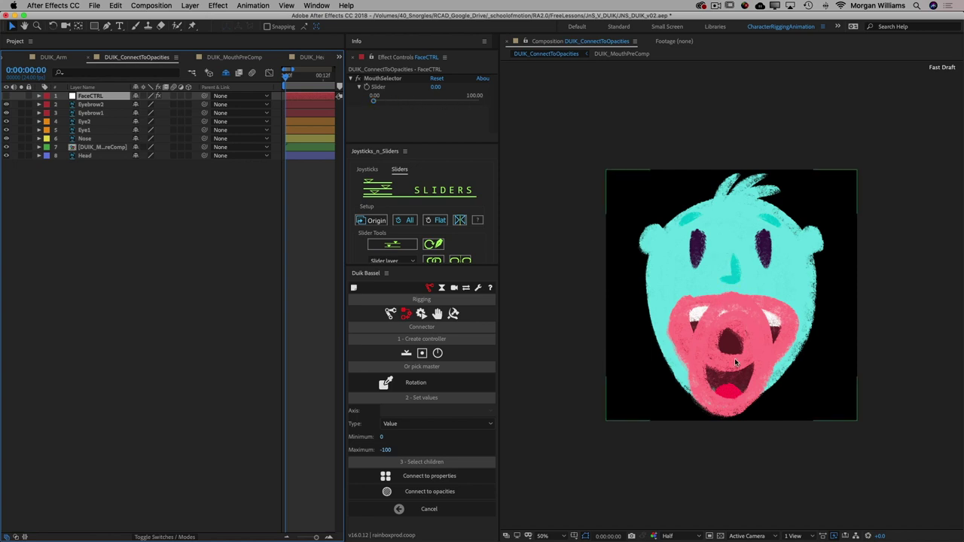
{"action": "left_click", "coordinate": [240, 58]}
{"action": "left_click", "coordinate": [94, 130]}
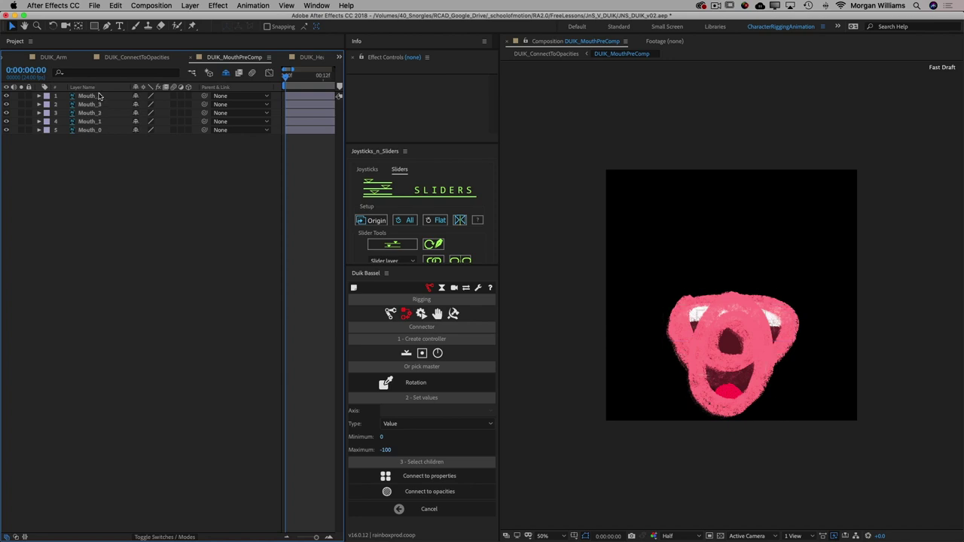
{"action": "left_click", "coordinate": [145, 58]}
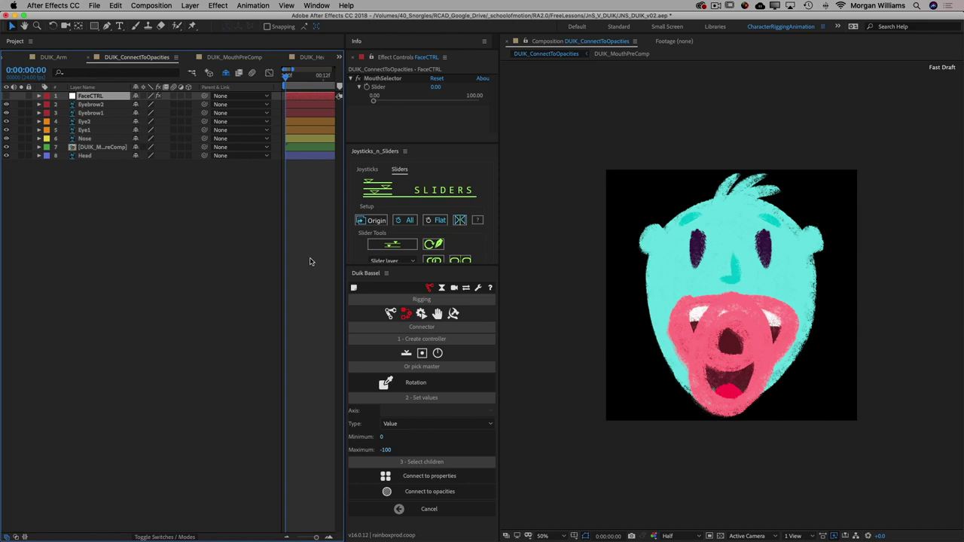
Pick FaceCTRL's MouthSelector Slider as the Duik Connector's master property
{"action": "left_click", "coordinate": [39, 96]}
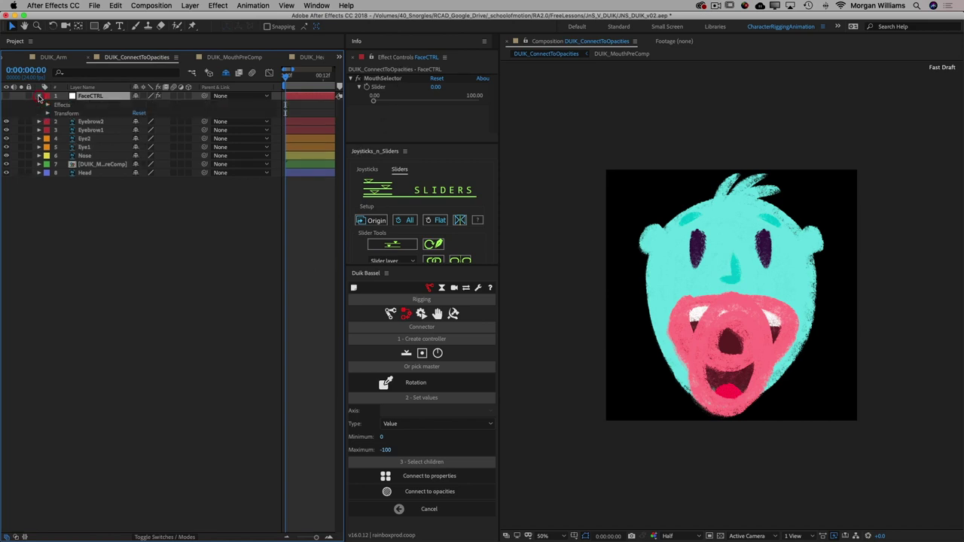
{"action": "left_click", "coordinate": [46, 105]}
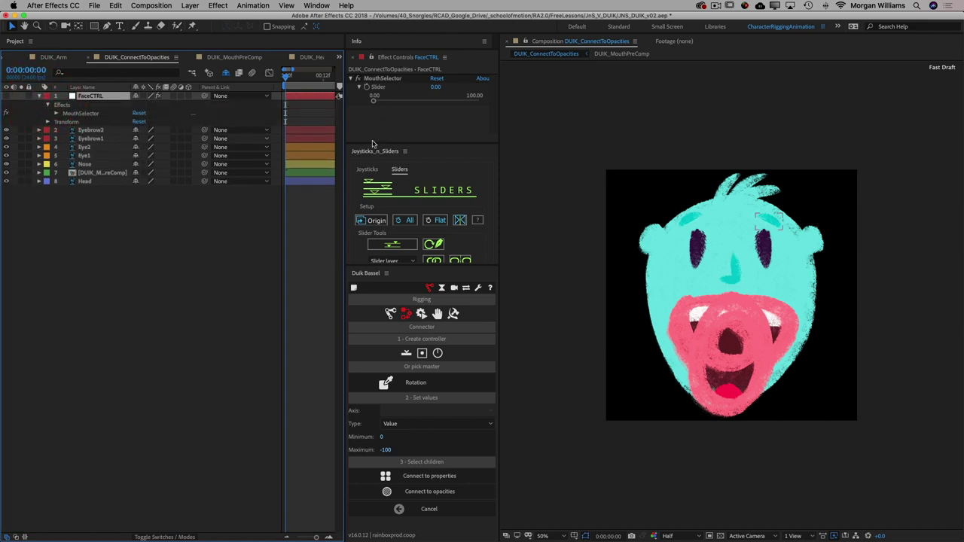
{"action": "left_click", "coordinate": [57, 114]}
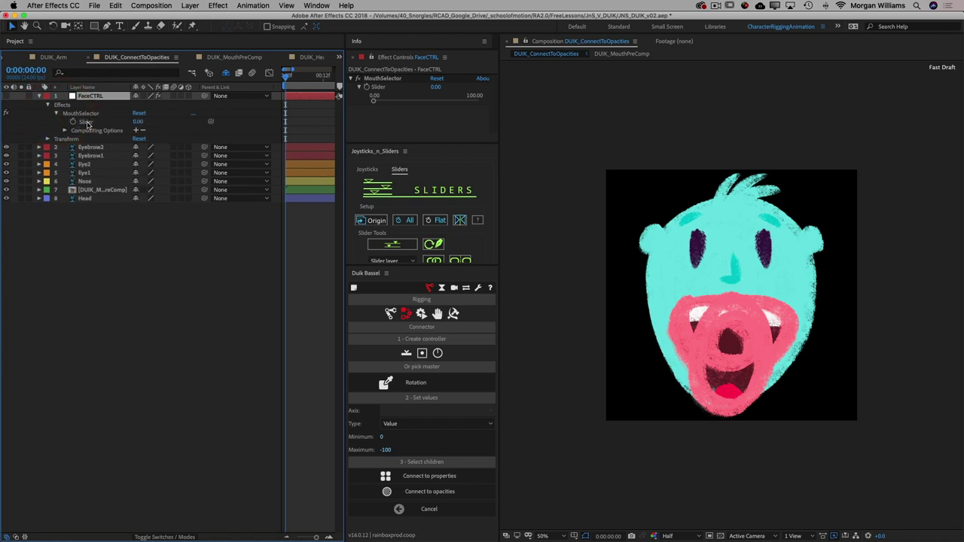
{"action": "left_click", "coordinate": [87, 122]}
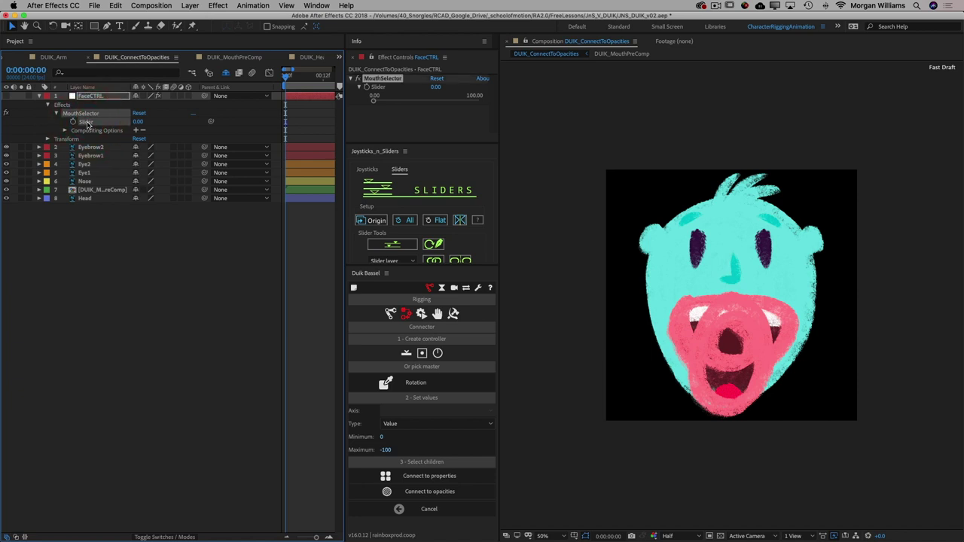
{"action": "left_click", "coordinate": [416, 384]}
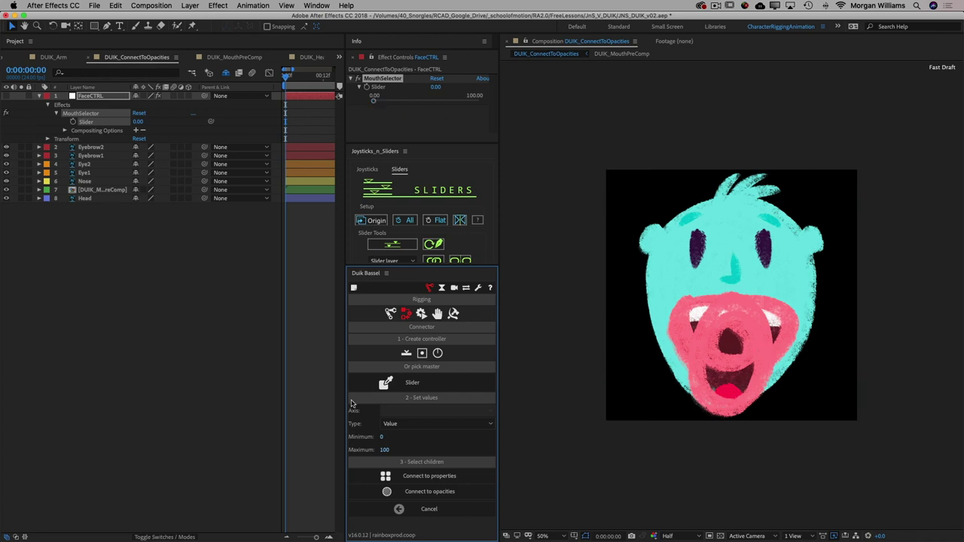
Set the connector's Maximum value to 40
{"action": "left_click", "coordinate": [387, 450]}
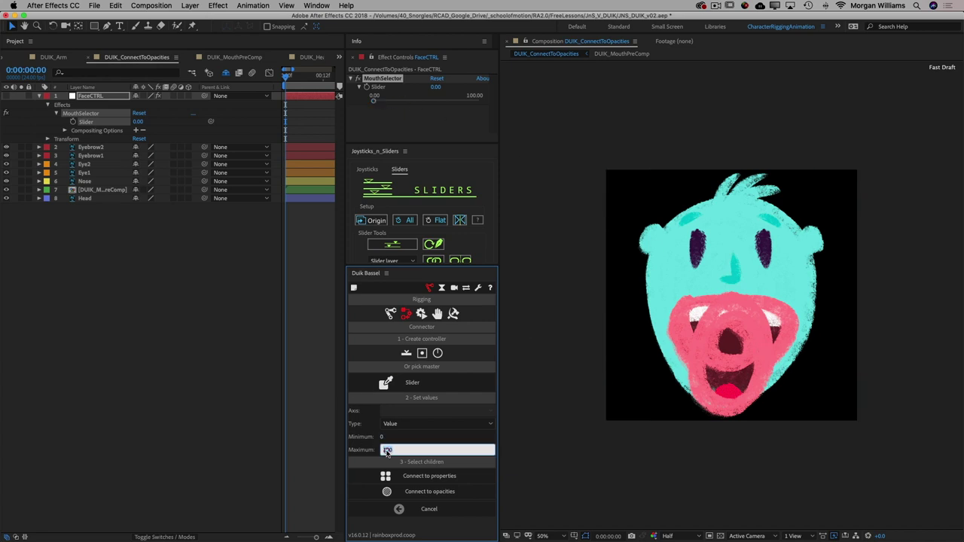
{"action": "type", "text": "40"}
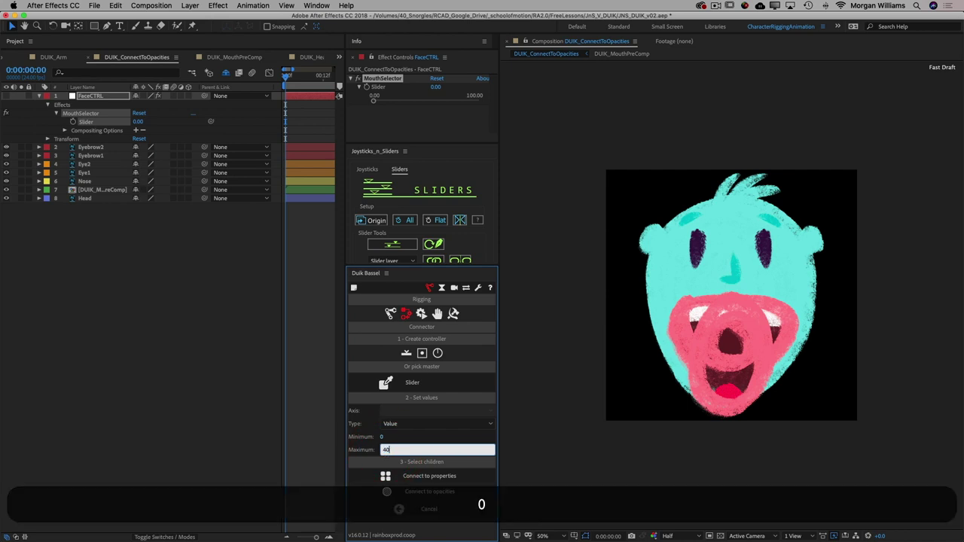
{"action": "key", "text": "Return"}
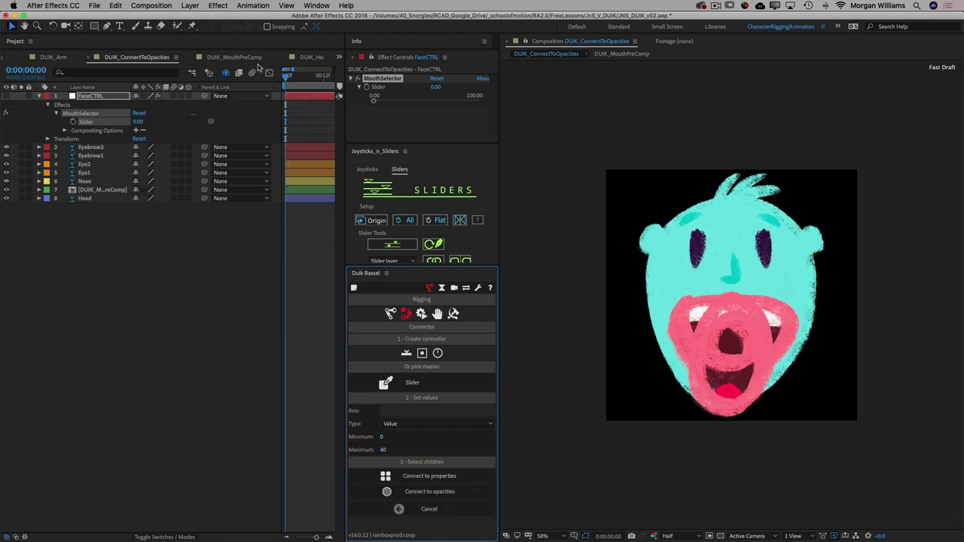
In DUIK_MouthPreComp, connect the opacities of Mouth_0 through Mouth_4 to the slider
{"action": "left_click", "coordinate": [253, 59]}
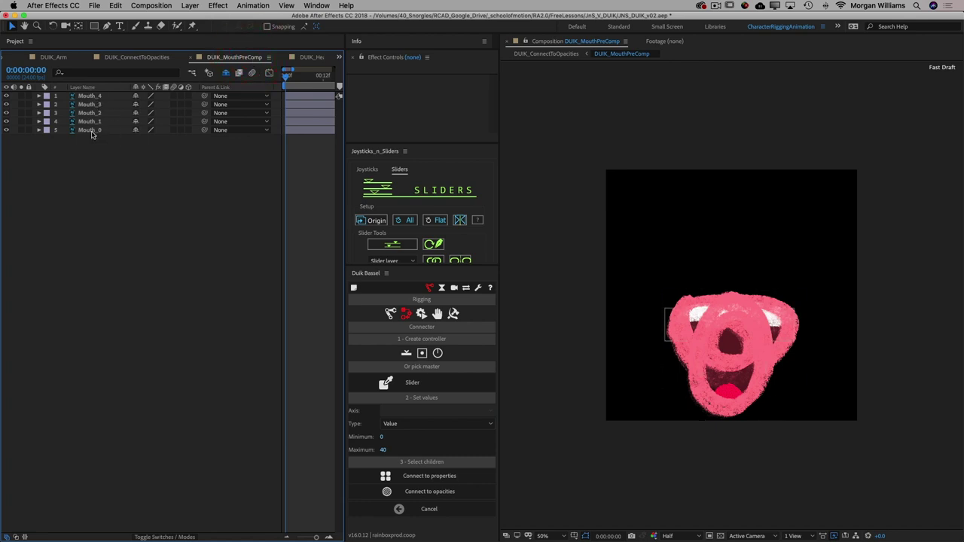
{"action": "left_click", "coordinate": [92, 132]}
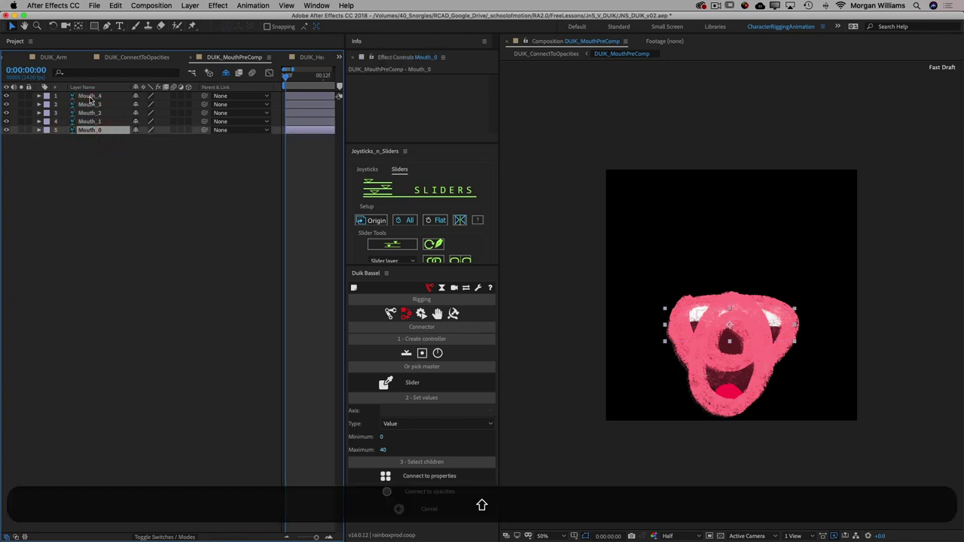
{"action": "left_click", "coordinate": [89, 98], "text": "shift"}
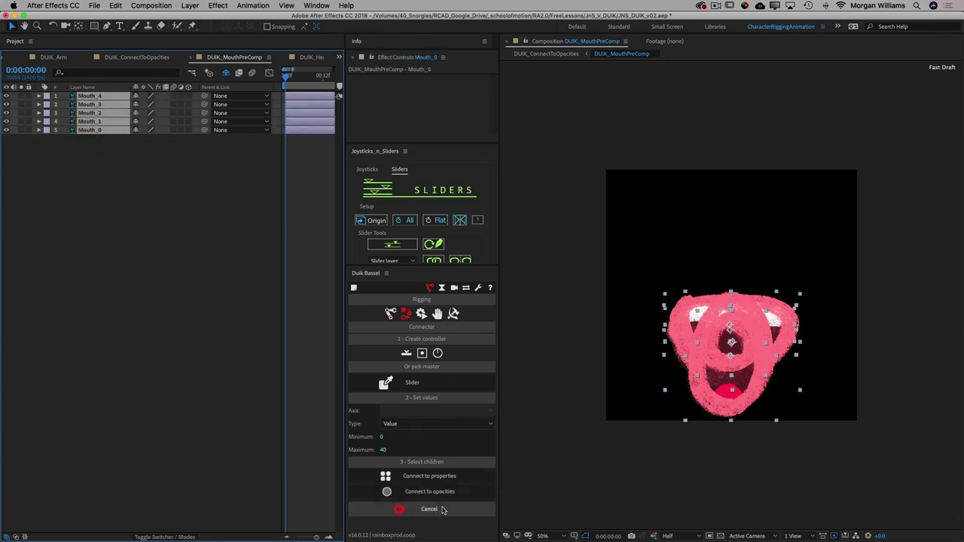
{"action": "left_click", "coordinate": [429, 491]}
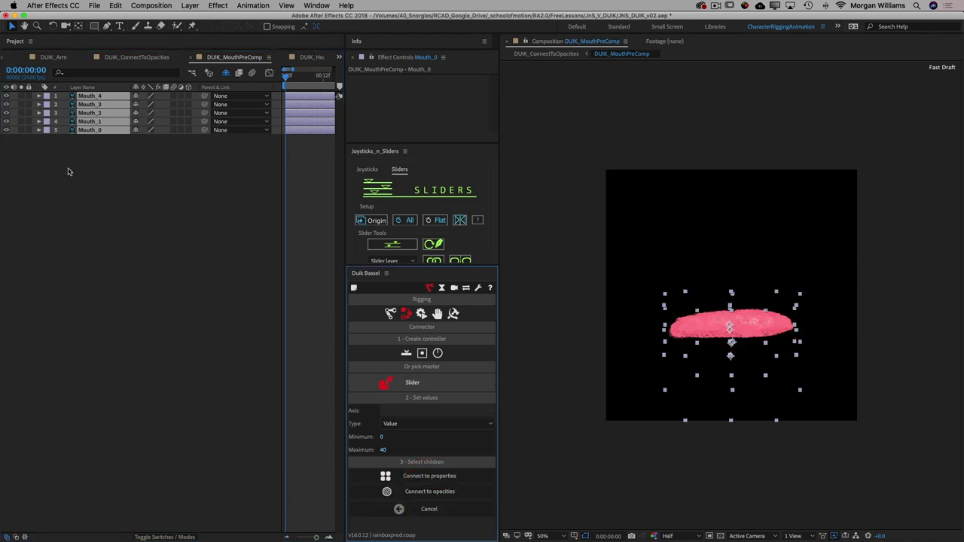
Reveal every layer's Opacity property, then return to DUIK_ConnectToOpacities
{"action": "key", "text": "super+a"}
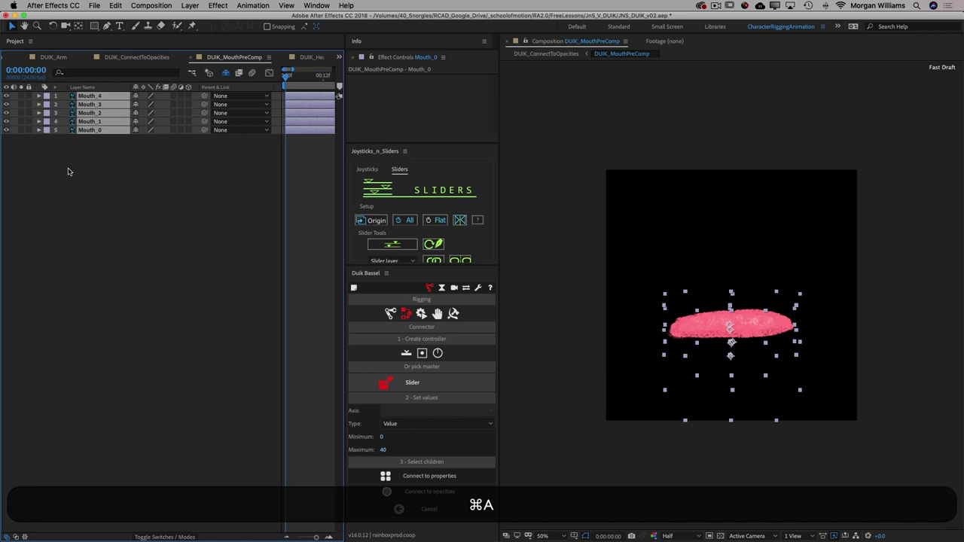
{"action": "key", "text": "u"}
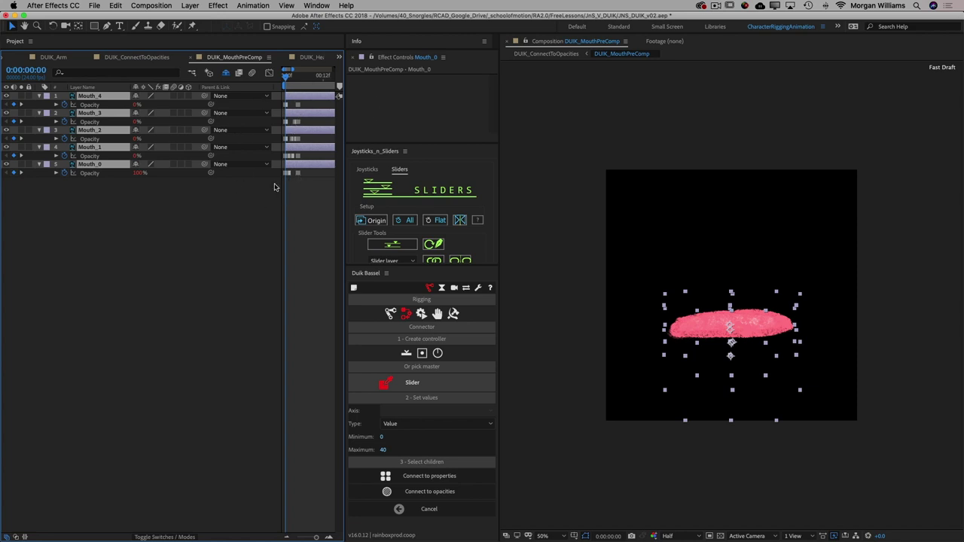
{"action": "left_click", "coordinate": [138, 57]}
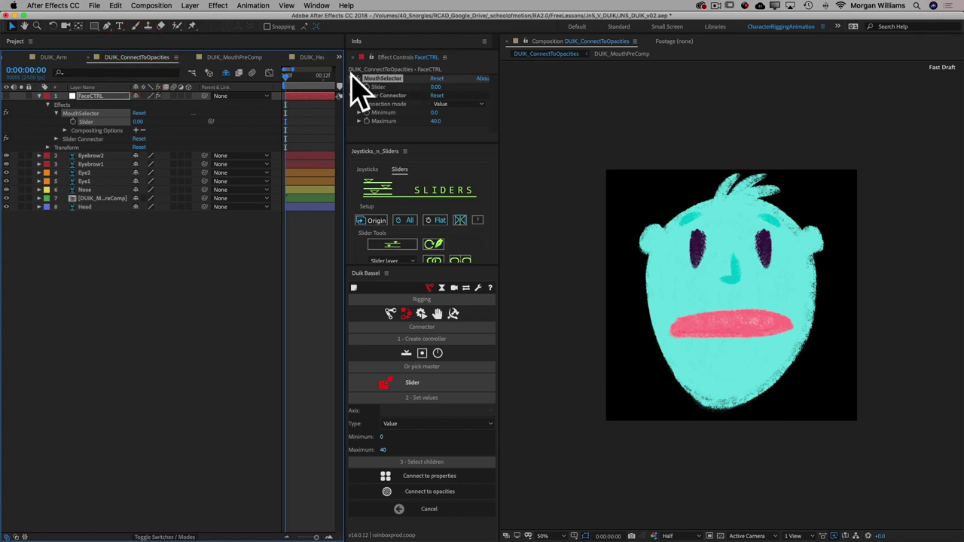
Try MouthSelector Slider values 10 and 20, then drag it back to 0 for the closed mouth
{"action": "left_click", "coordinate": [359, 87]}
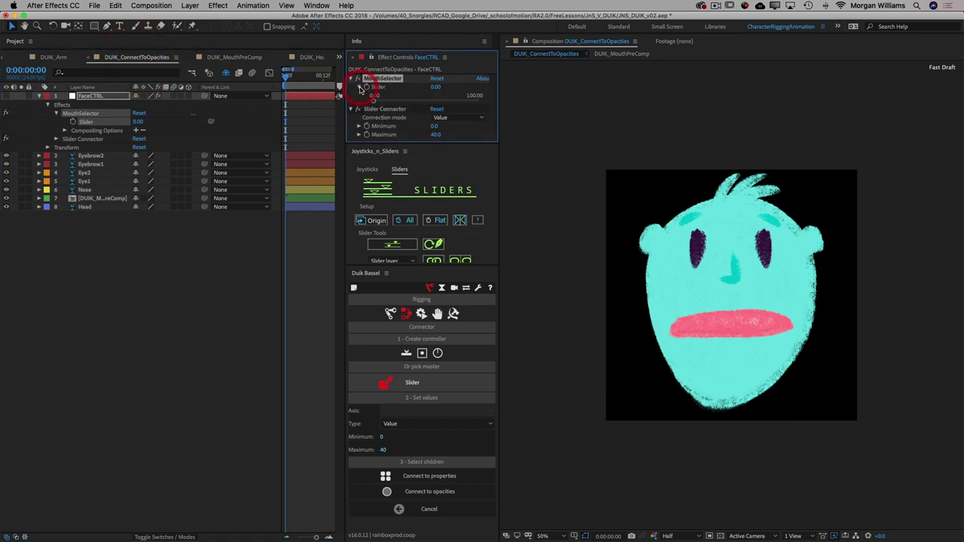
{"action": "left_click", "coordinate": [435, 87]}
{"action": "type", "text": "10"}
{"action": "key", "text": "Return"}
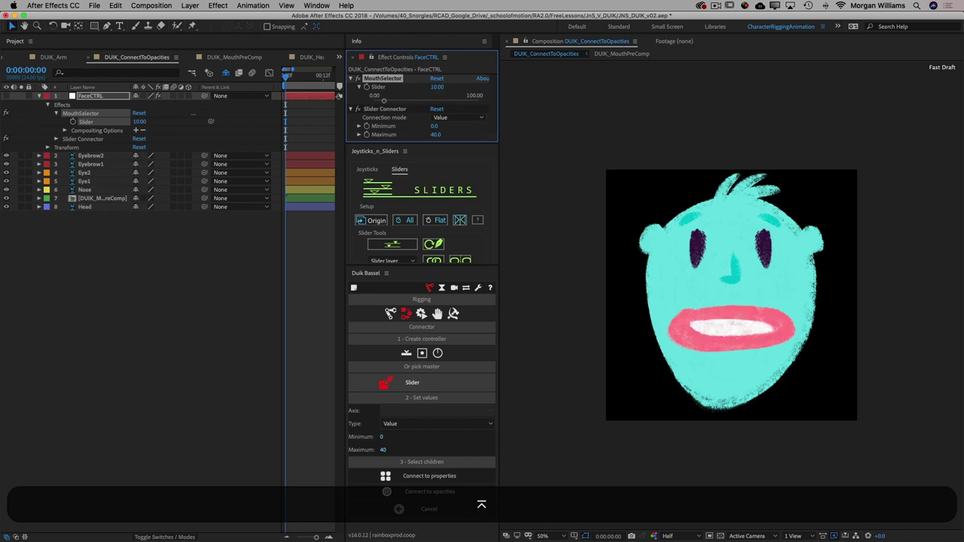
{"action": "left_click", "coordinate": [438, 88]}
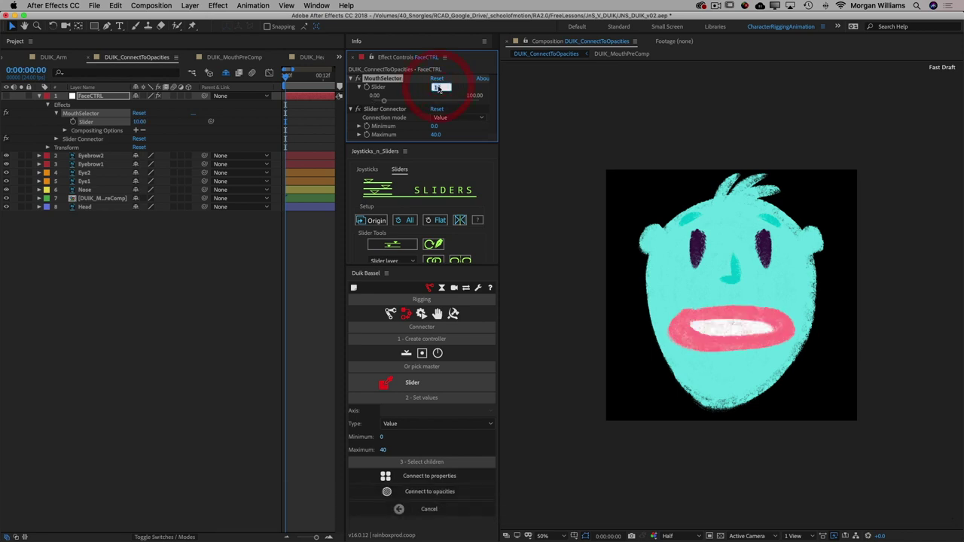
{"action": "type", "text": "20"}
{"action": "key", "text": "Return"}
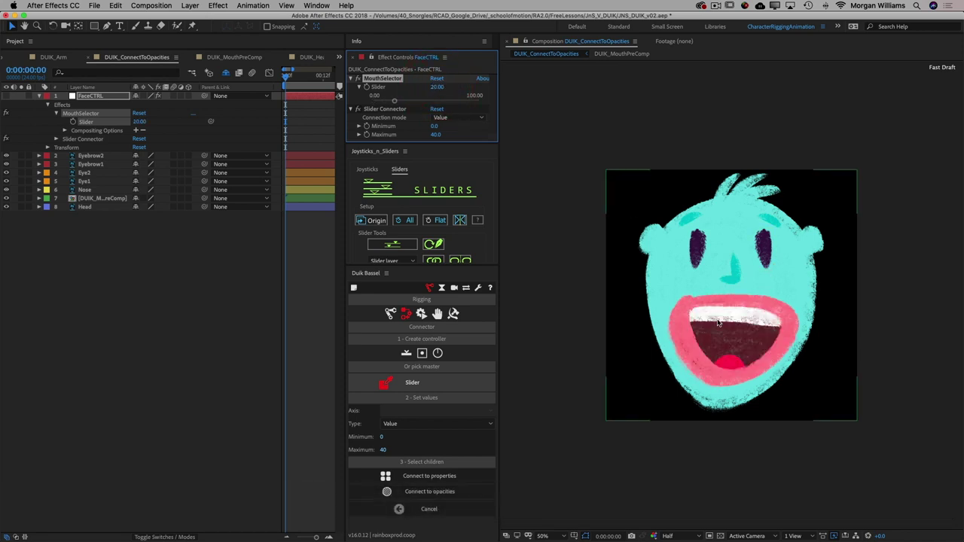
{"action": "left_click_drag", "start_coordinate": [393, 101], "coordinate": [373, 103]}
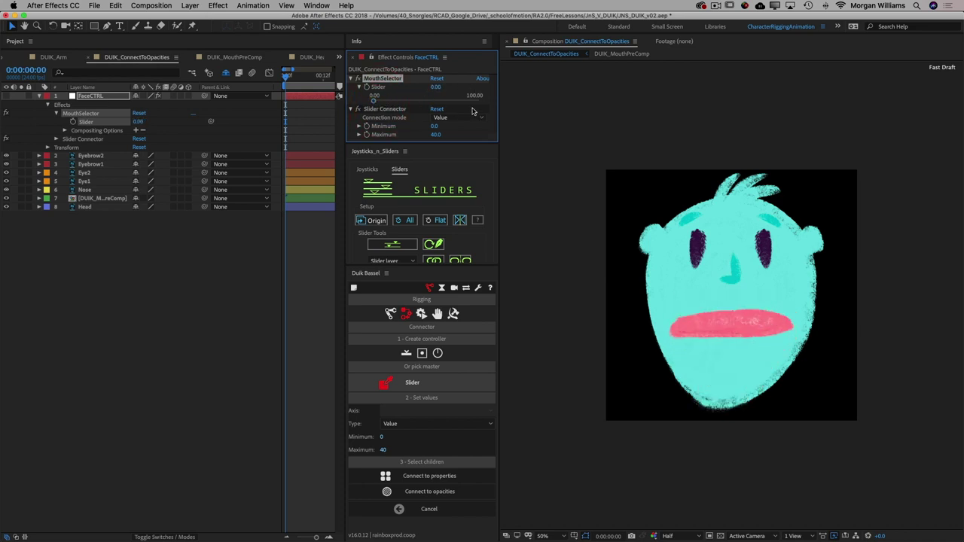
Set the MouthSelector Slider range's upper limit to 40 via Edit Value, then drag to test
{"action": "right_click", "coordinate": [435, 89]}
{"action": "left_click", "coordinate": [456, 95]}
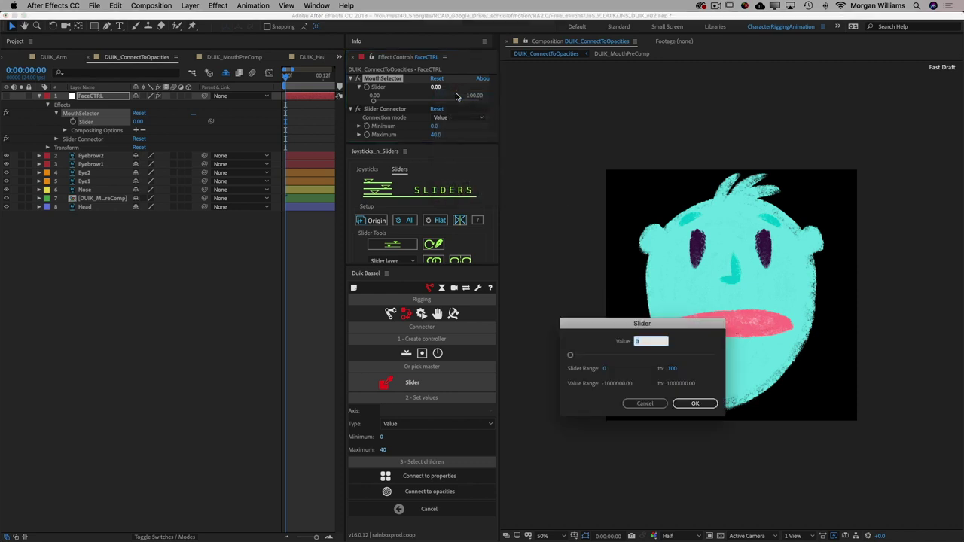
{"action": "left_click", "coordinate": [672, 369]}
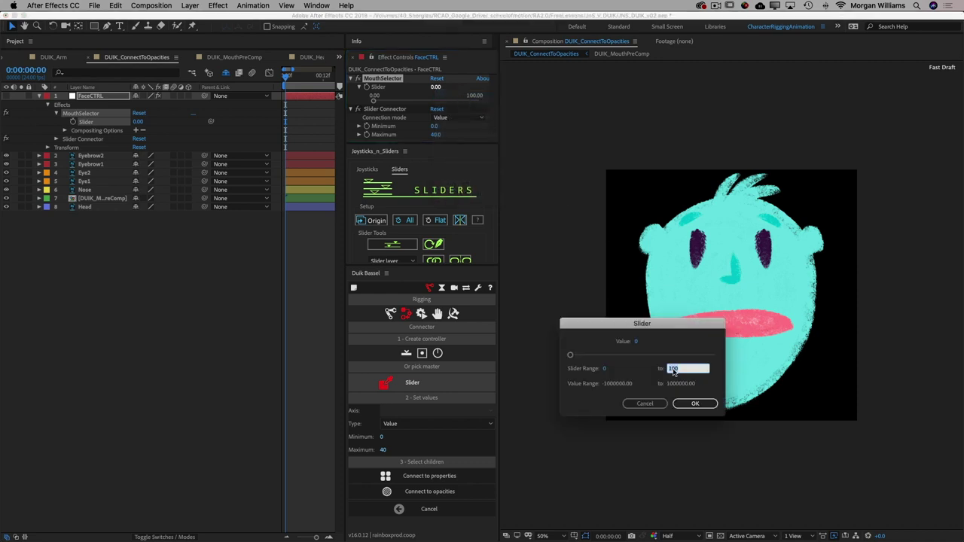
{"action": "type", "text": "40"}
{"action": "key", "text": "Return"}
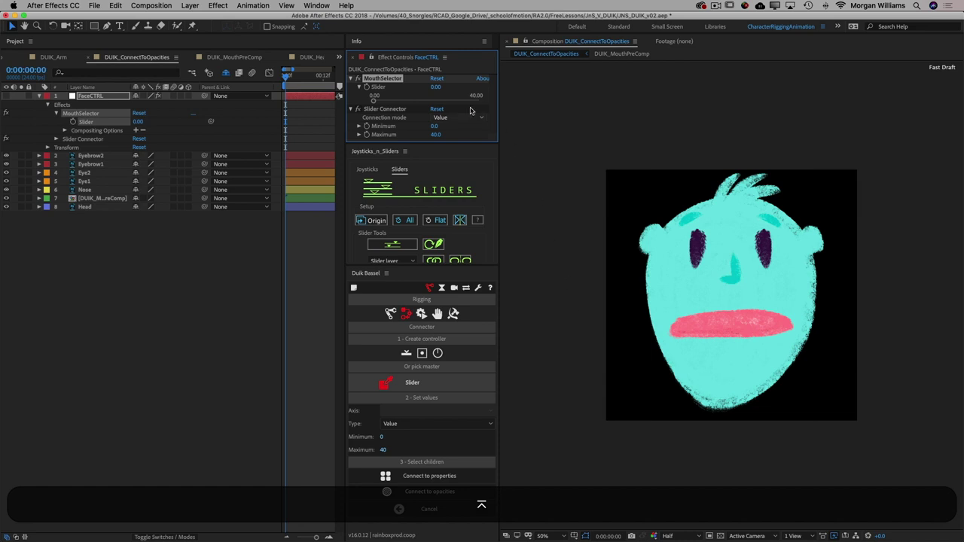
{"action": "left_click_drag", "start_coordinate": [374, 101], "coordinate": [351, 106]}
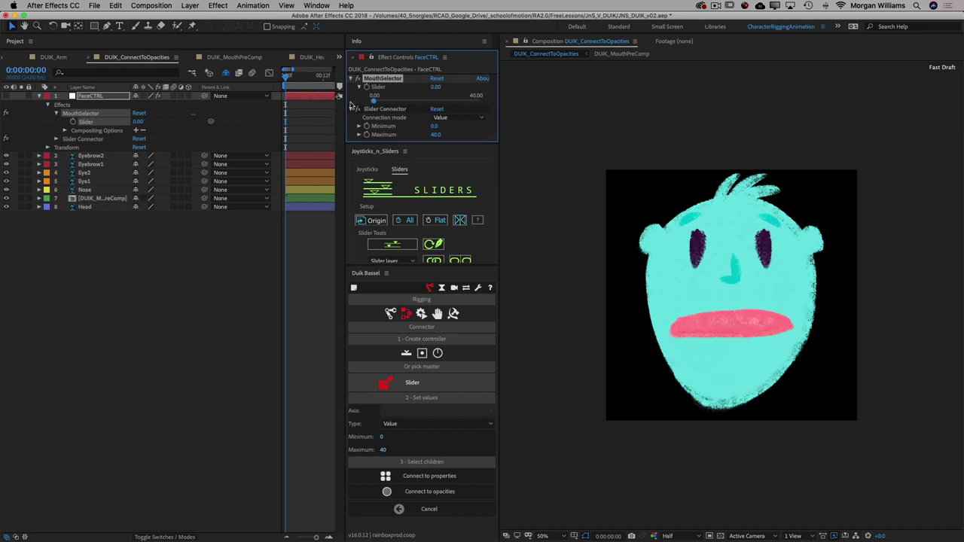